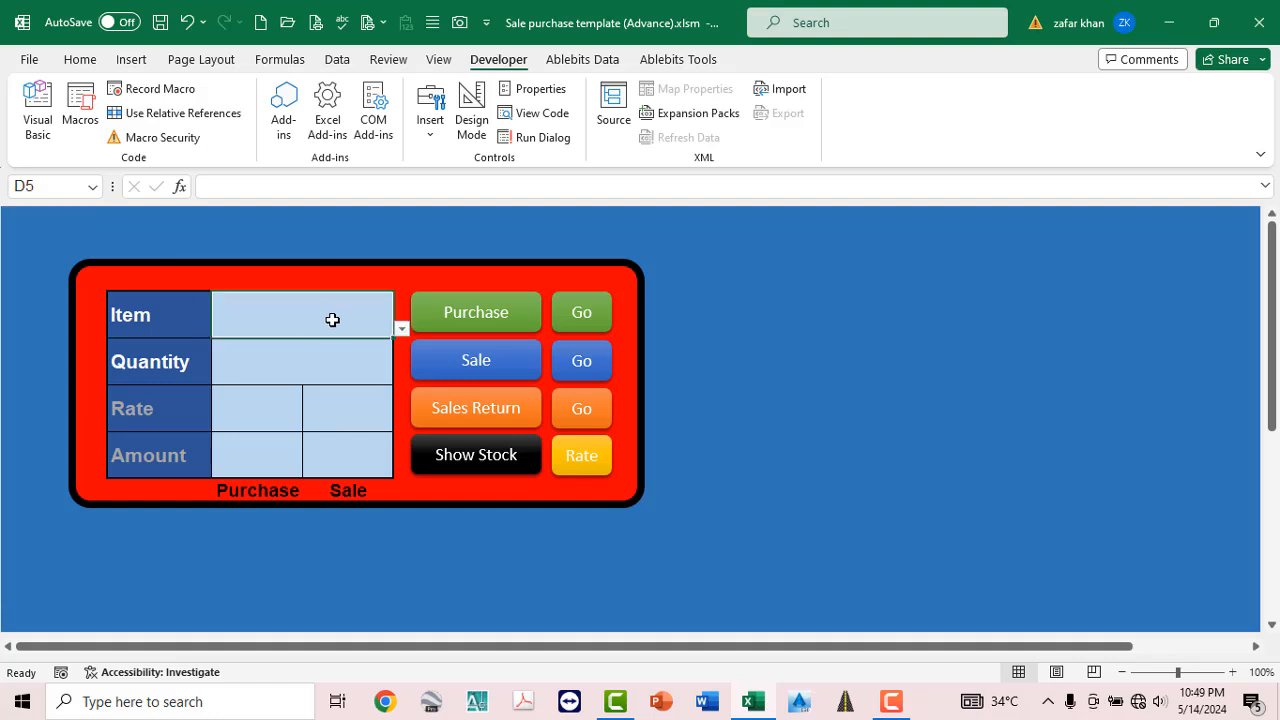
# Choose Printer as the item on the dashboard and set its quantity to 25.
pyautogui.click(402, 330)
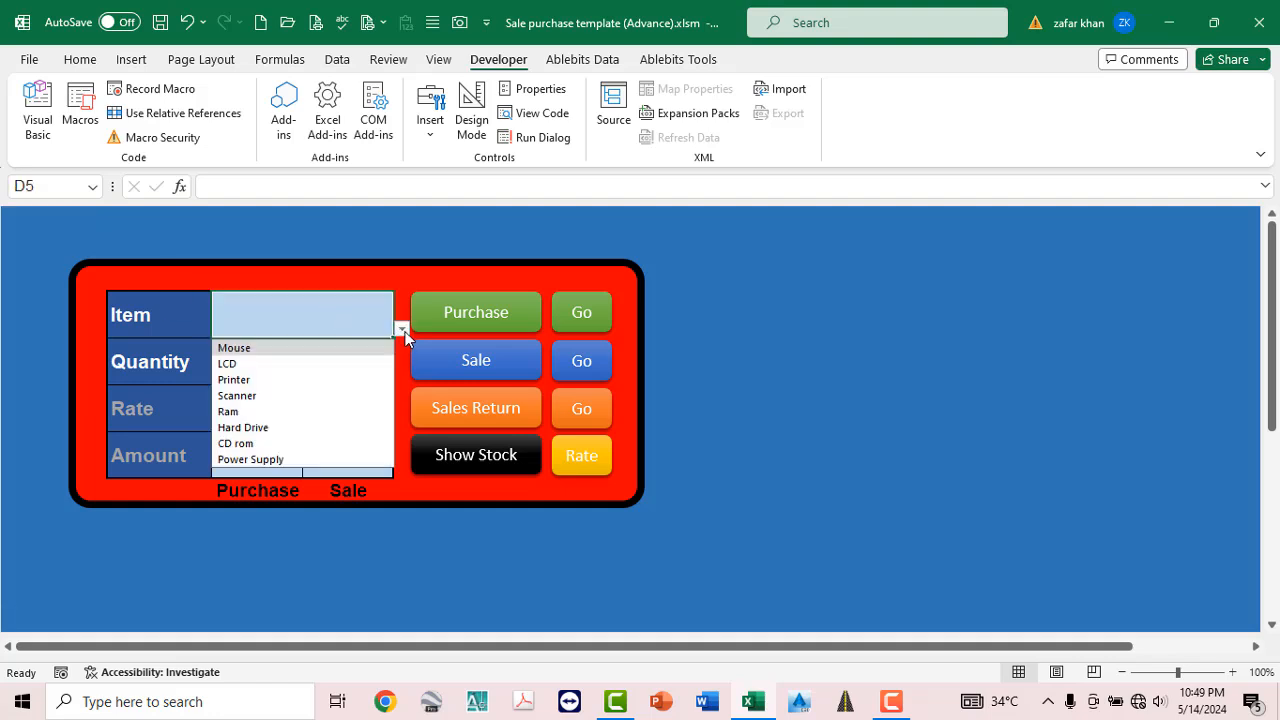
pyautogui.click(281, 380)
pyautogui.click(297, 364)
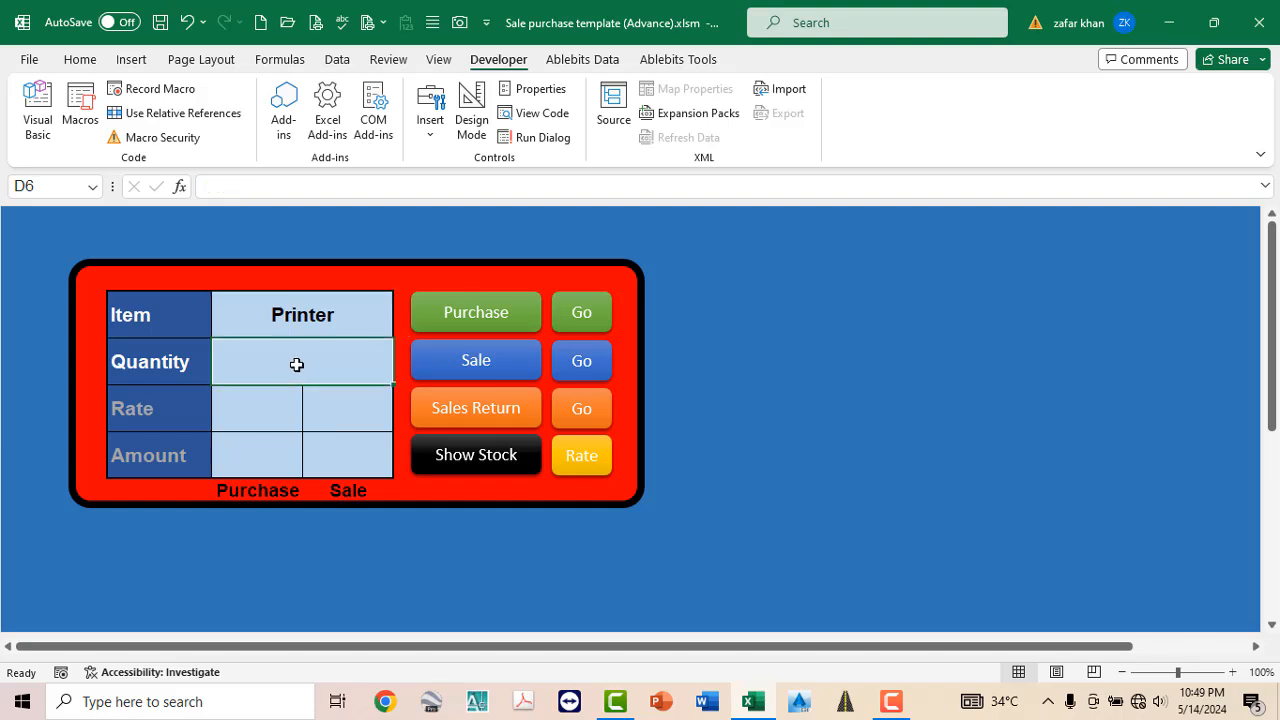
pyautogui.write('25')
pyautogui.press('Return')
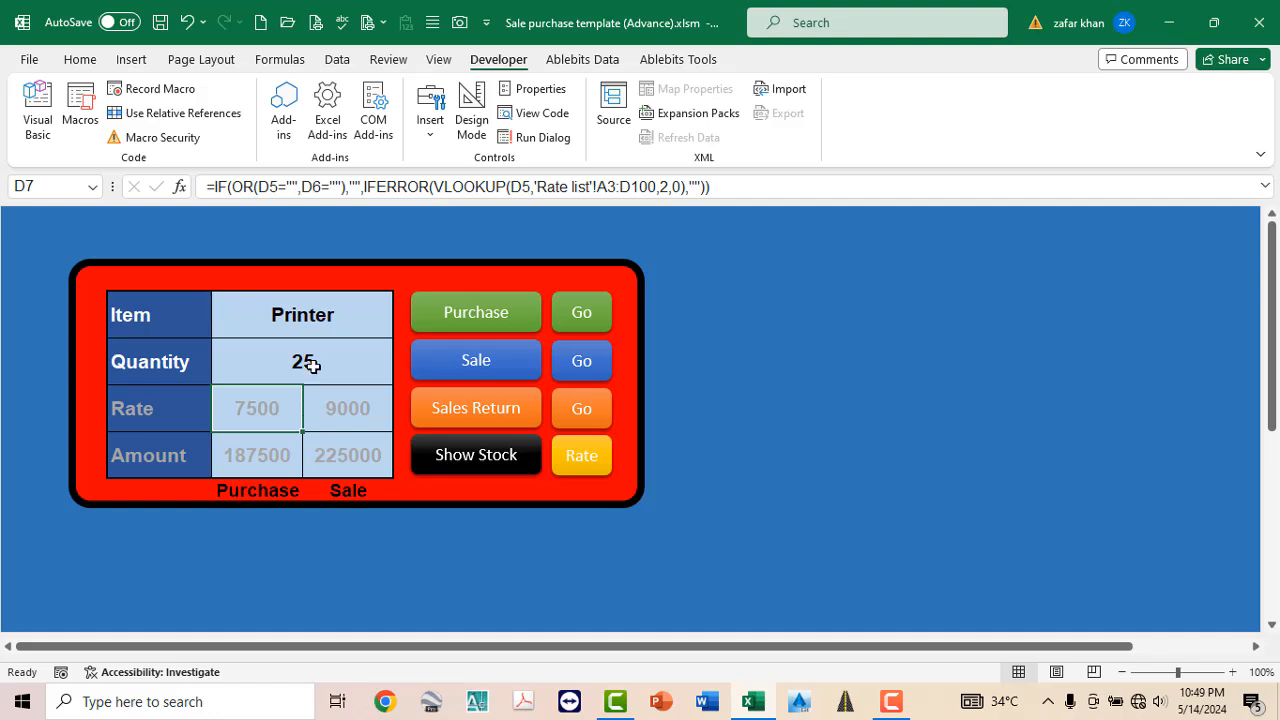
# Open the rate list, review the items with their purchase and sale rates, and return to the dashboard.
pyautogui.click(585, 466)
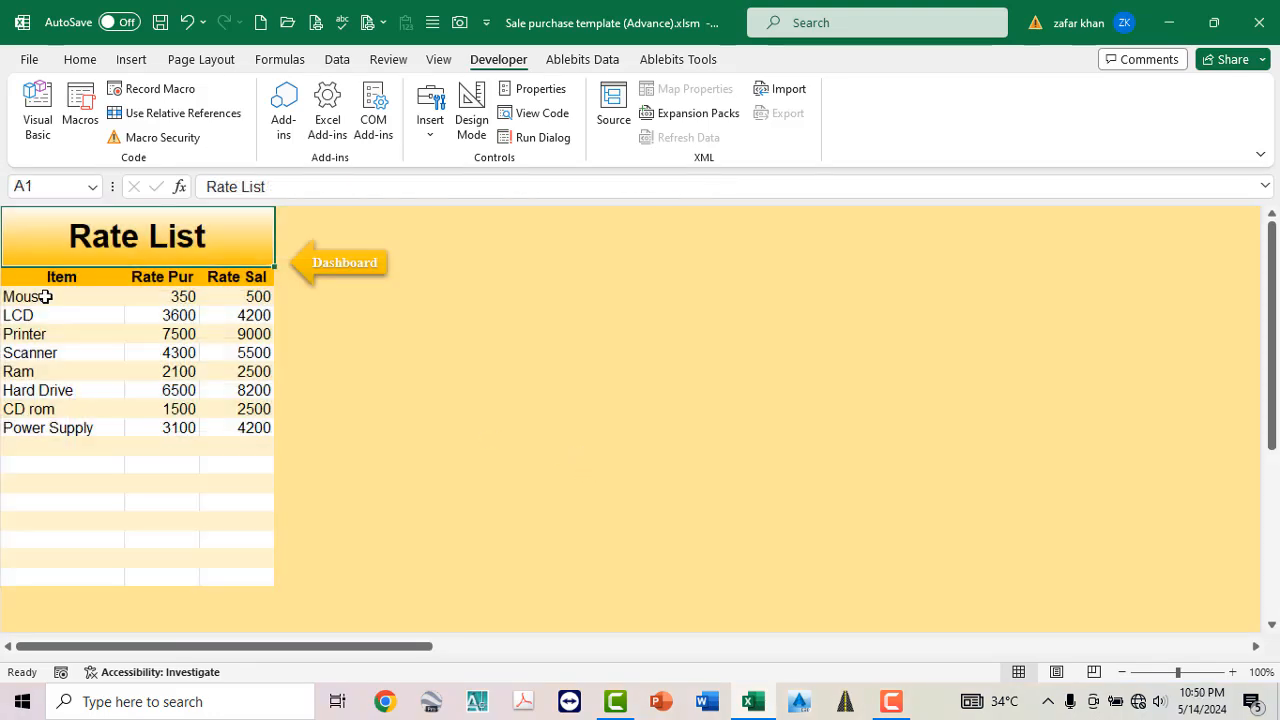
pyautogui.moveTo(62, 296); pyautogui.dragTo(62, 446)
pyautogui.moveTo(177, 296); pyautogui.dragTo(178, 430)
pyautogui.click(243, 292)
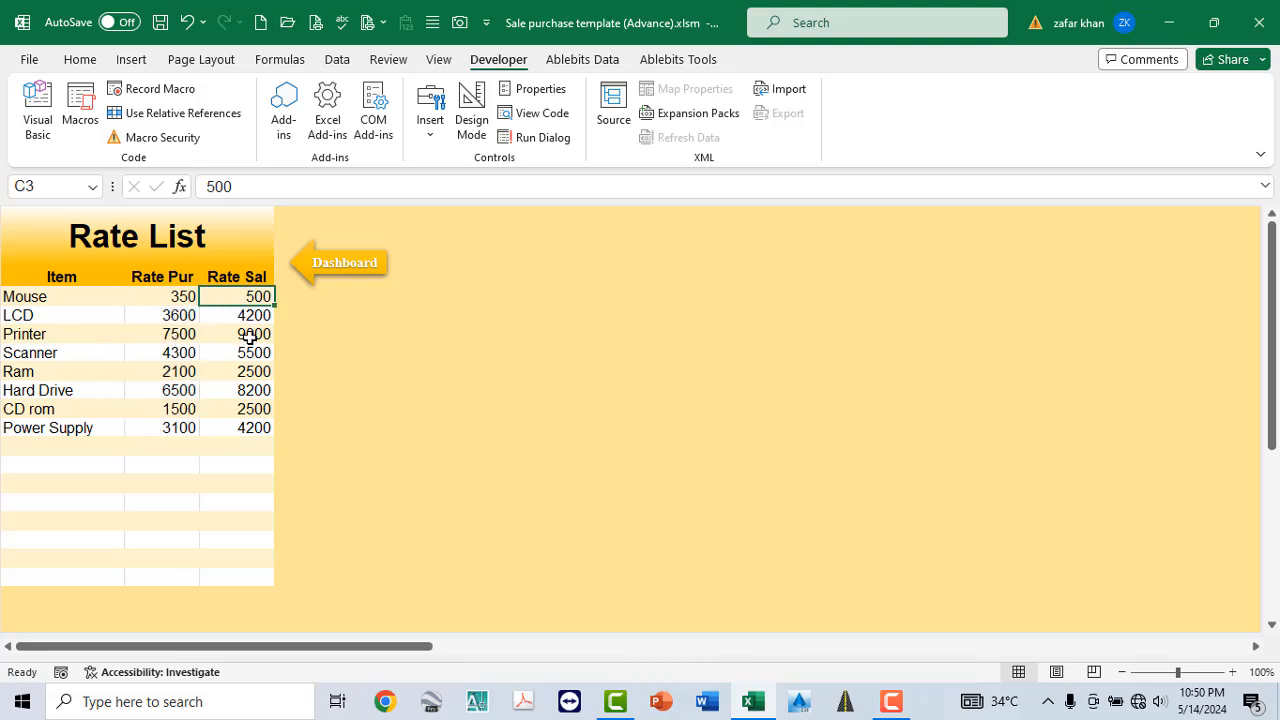
pyautogui.click(333, 274)
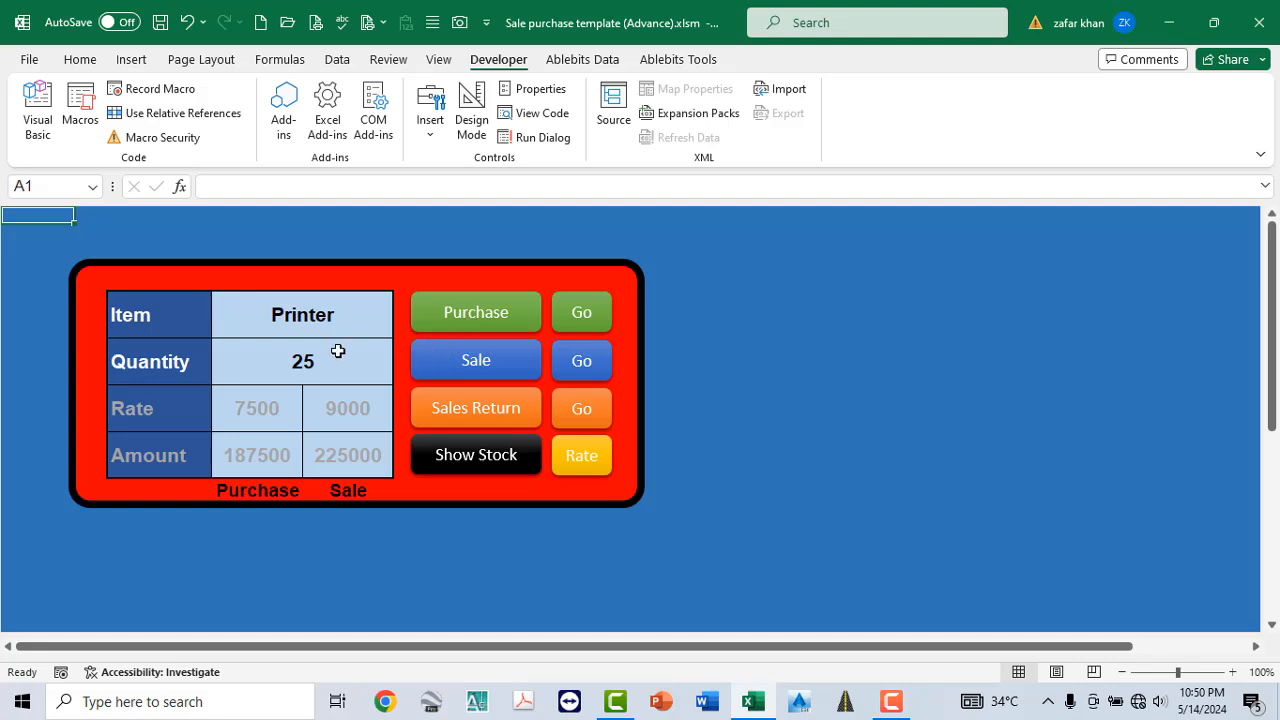
# Try to sell the 25 printers, dismiss the message and record them as a purchase instead.
pyautogui.click(586, 316)
pyautogui.click(545, 256)
pyautogui.click(477, 368)
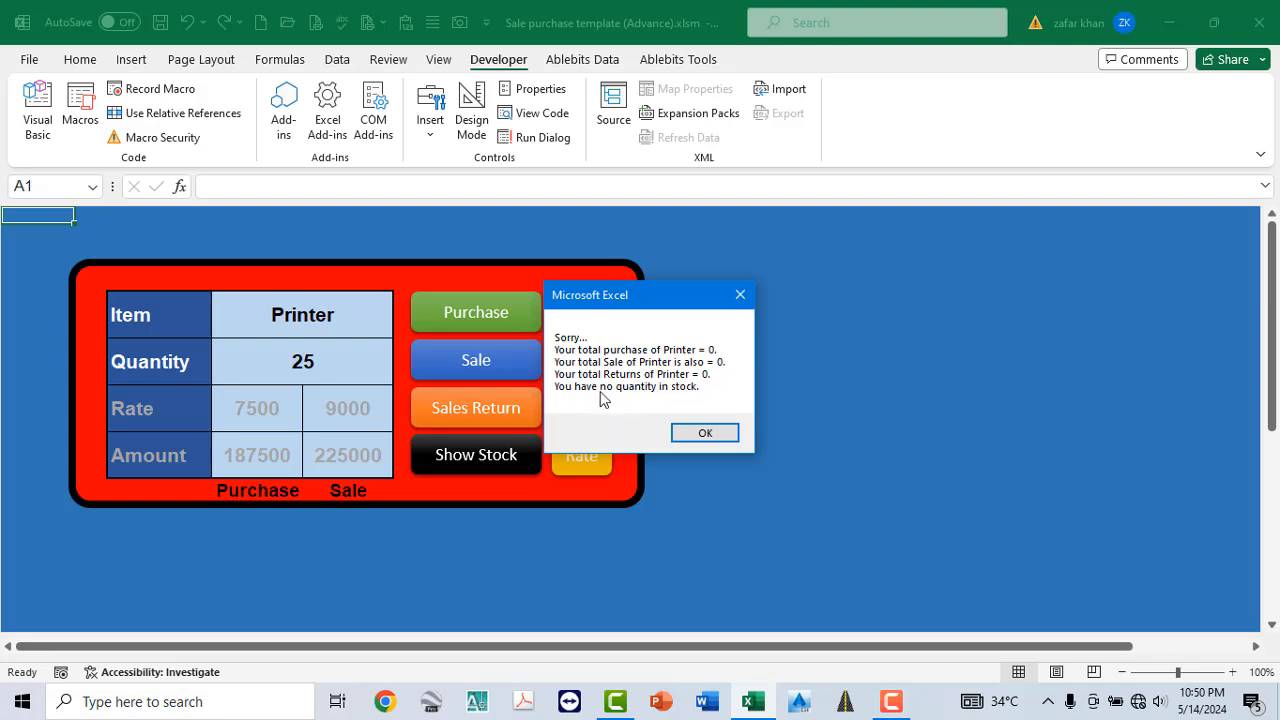
pyautogui.click(702, 436)
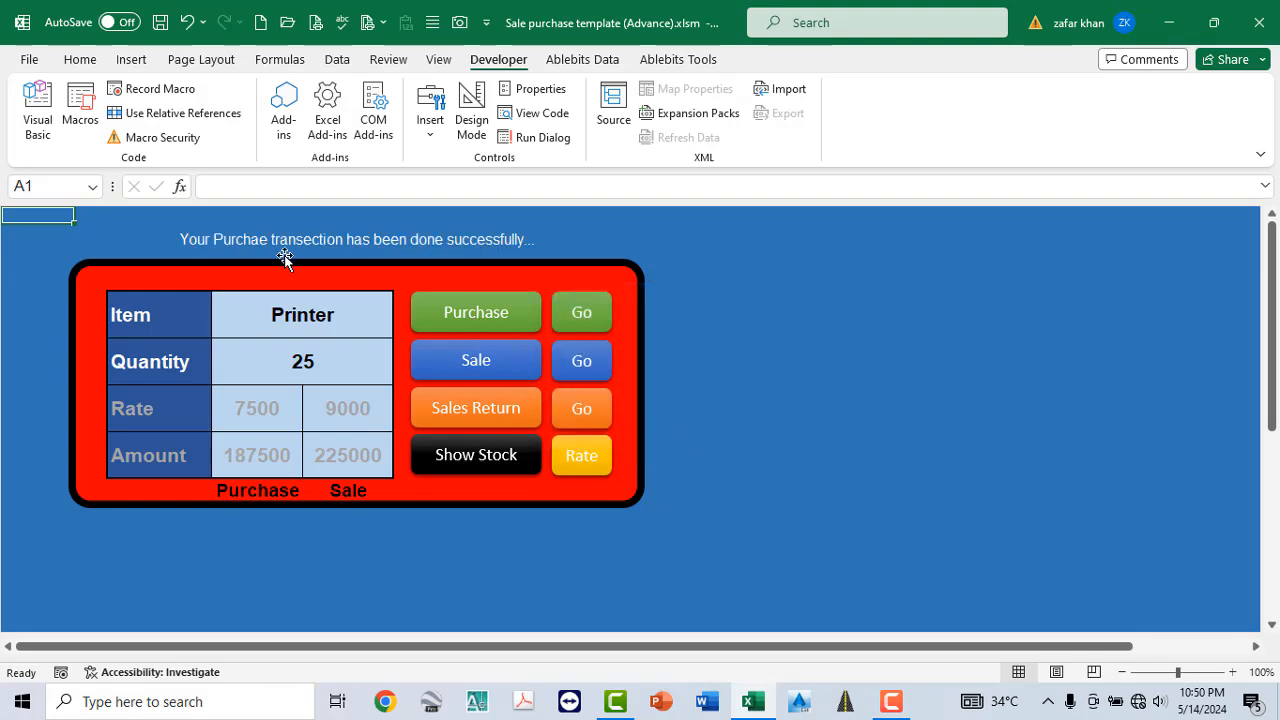
# Check the printer entry in the purchase details and return to the dashboard.
pyautogui.click(582, 315)
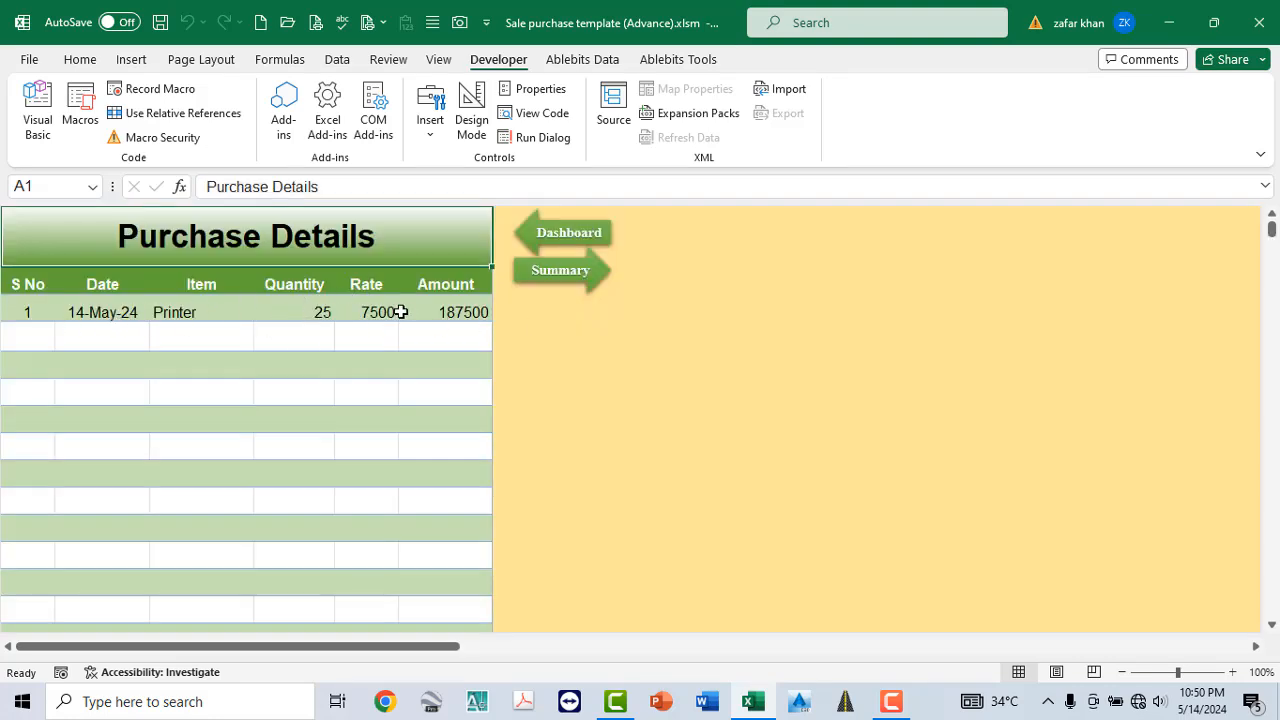
pyautogui.click(561, 236)
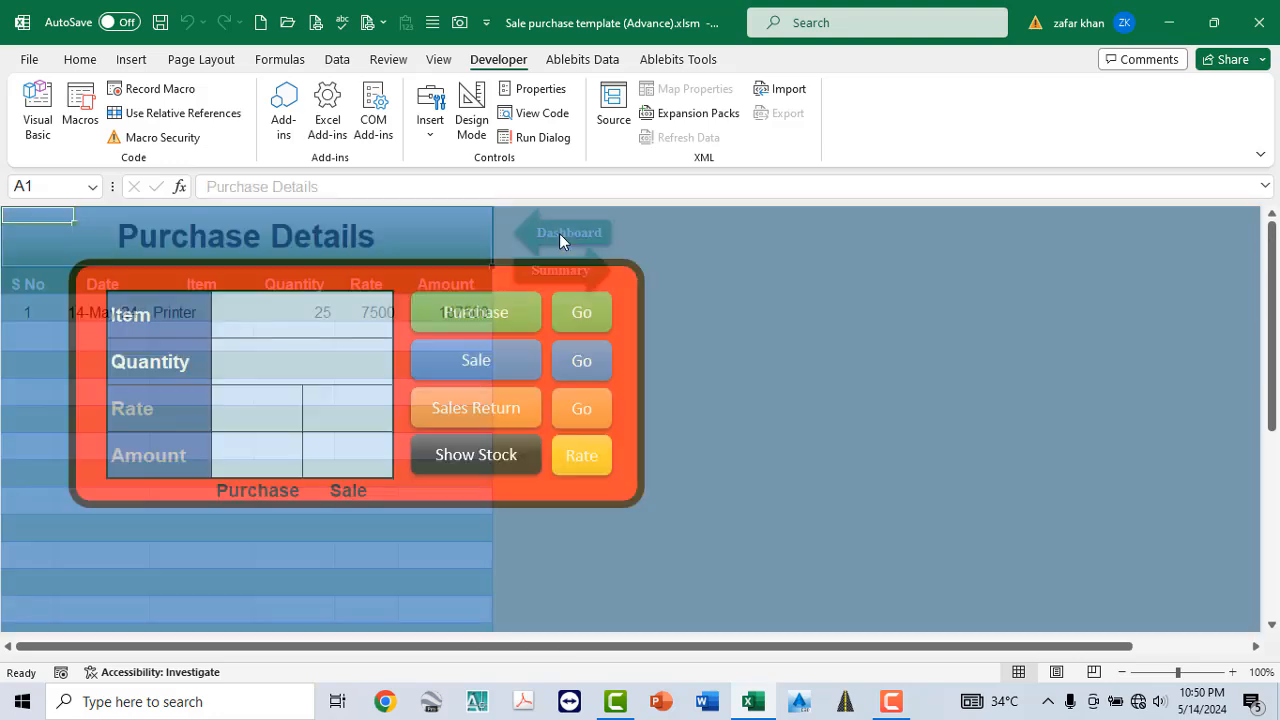
# Record a purchase of 10 units of Scanner from the dashboard.
pyautogui.click(331, 317)
pyautogui.click(401, 328)
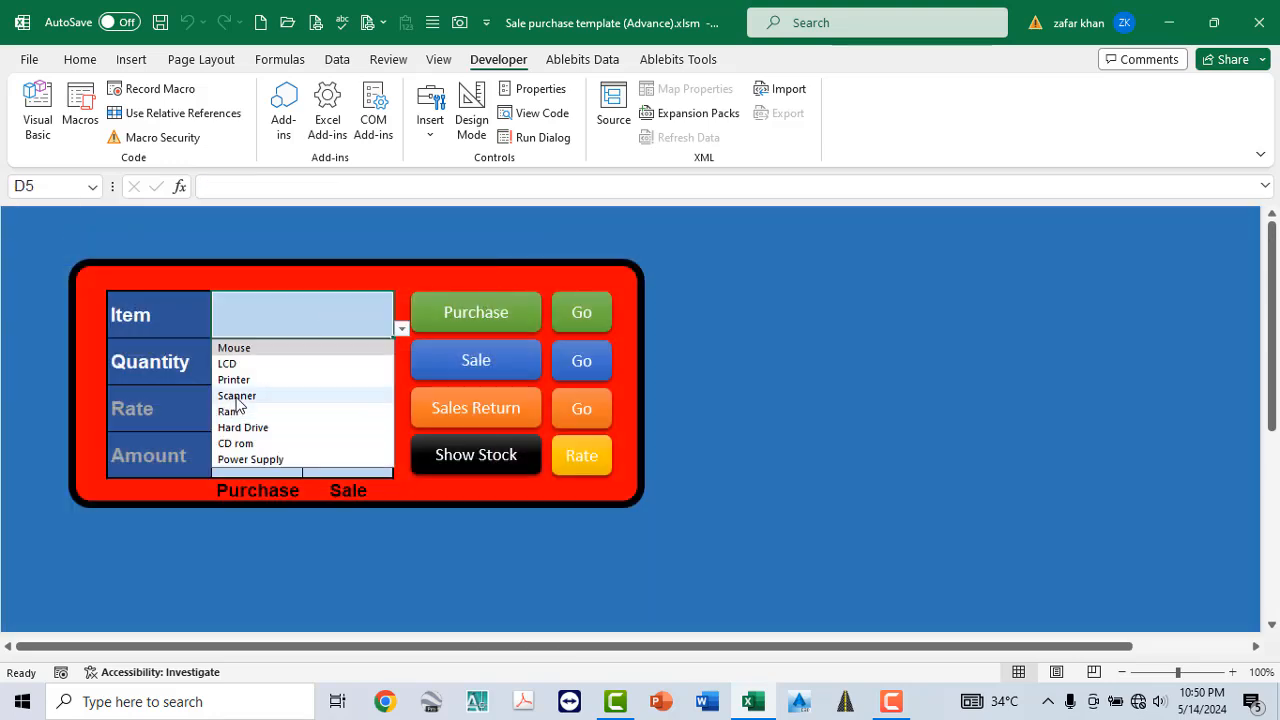
pyautogui.click(290, 388)
pyautogui.click(297, 363)
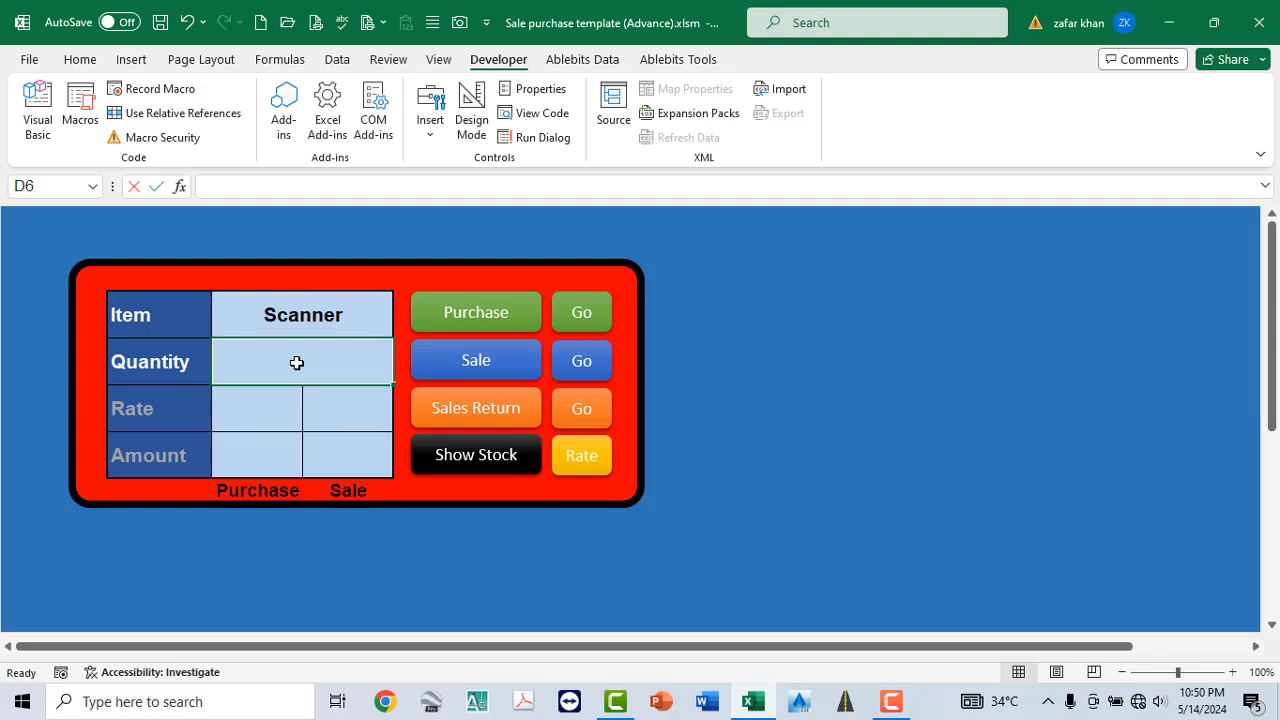
pyautogui.write('10')
pyautogui.press('Return')
pyautogui.click(463, 318)
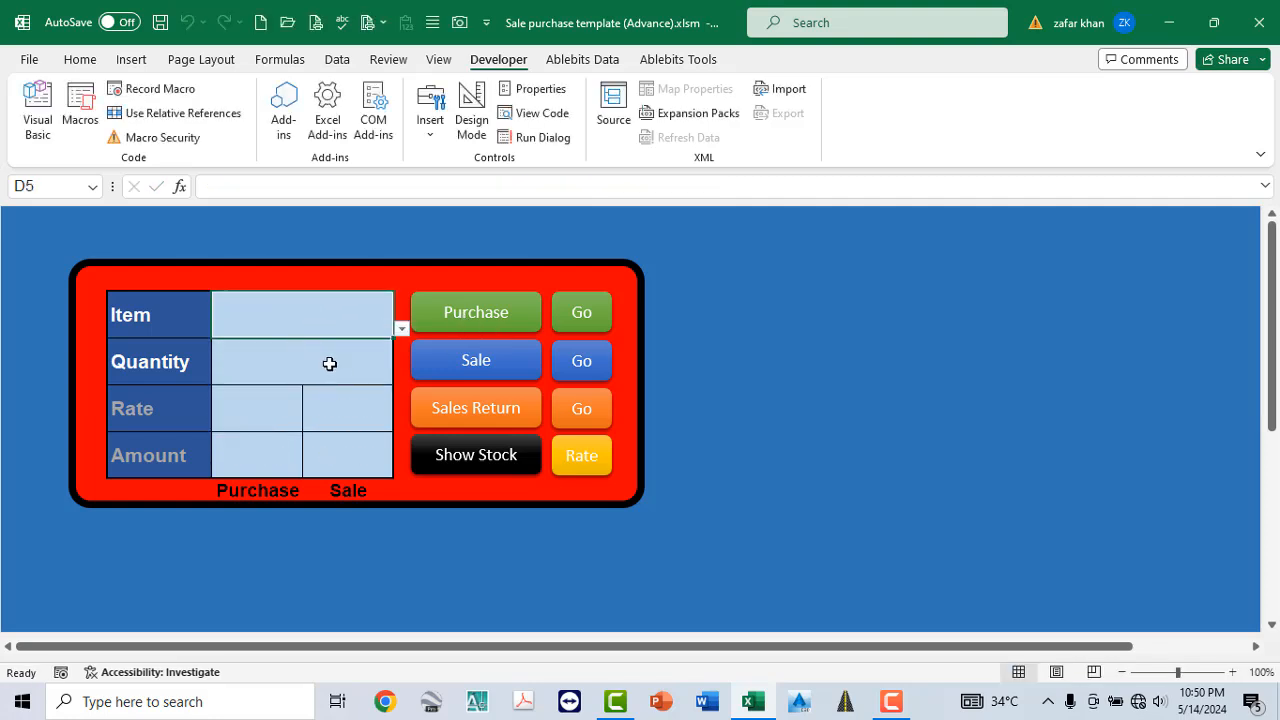
# Record a purchase of 20 units of Ram from the dashboard.
pyautogui.click(401, 329)
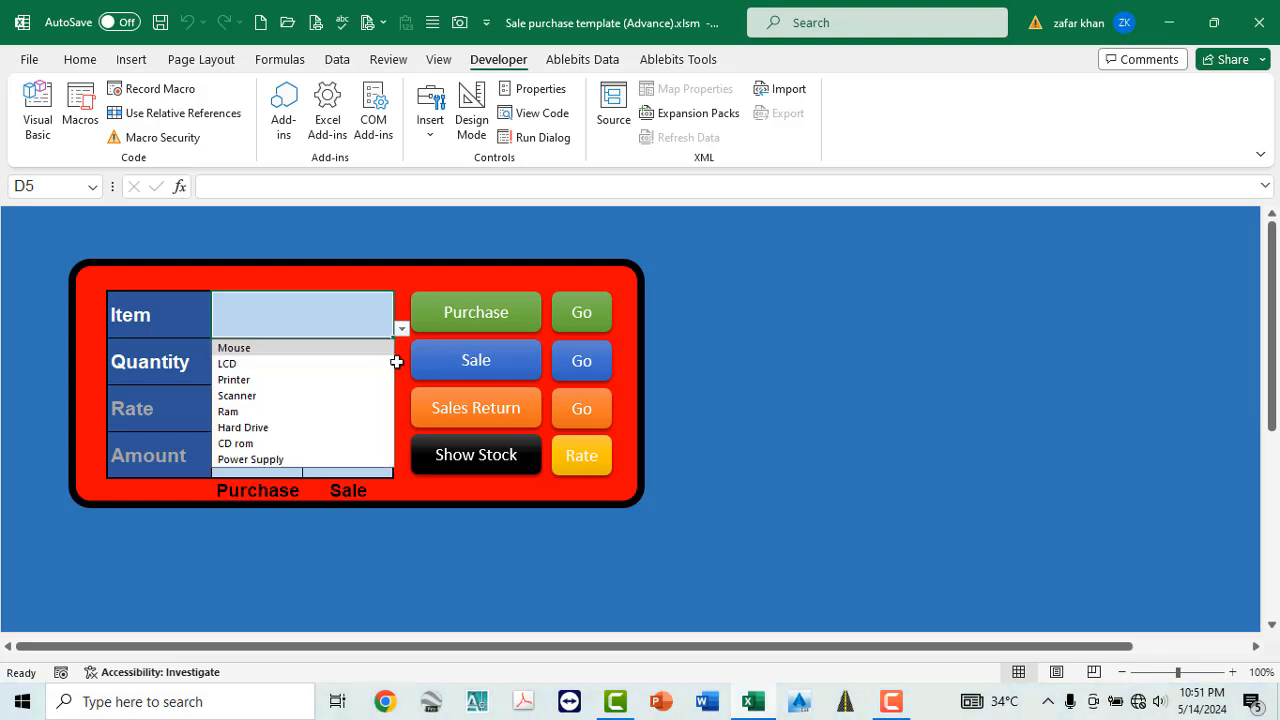
pyautogui.click(251, 411)
pyautogui.click(294, 363)
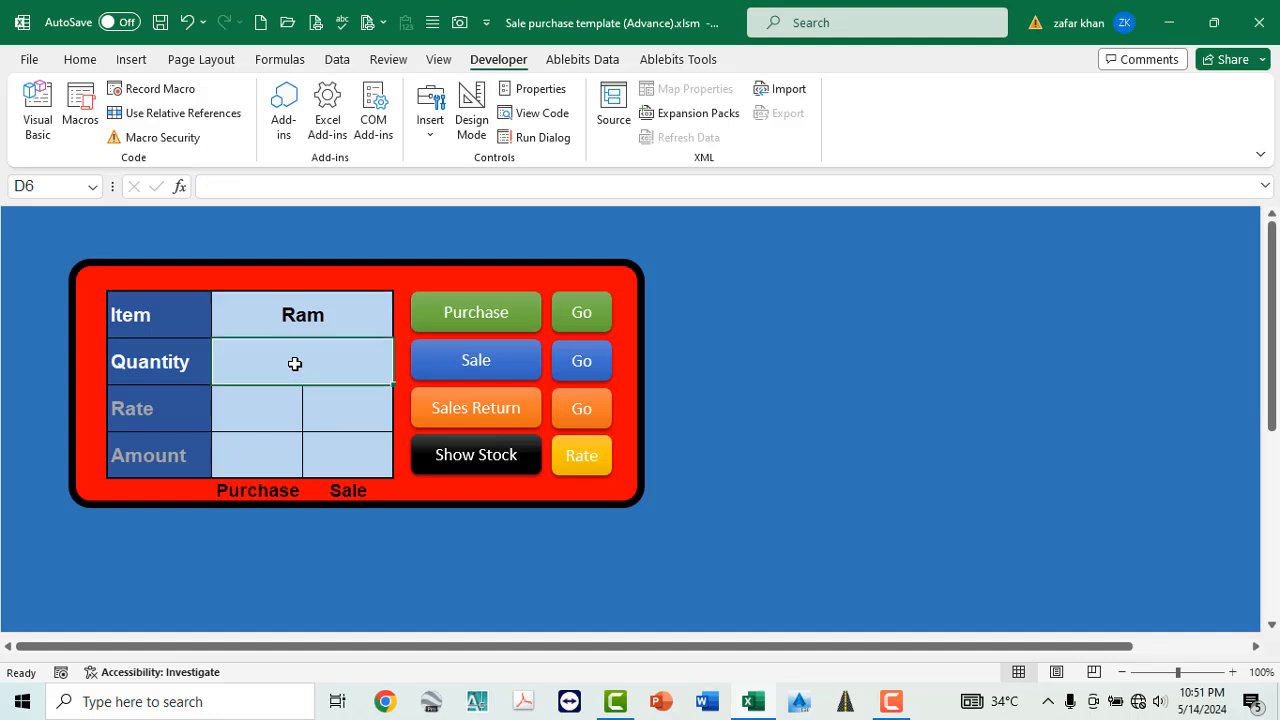
pyautogui.write('30')
pyautogui.press('Return')
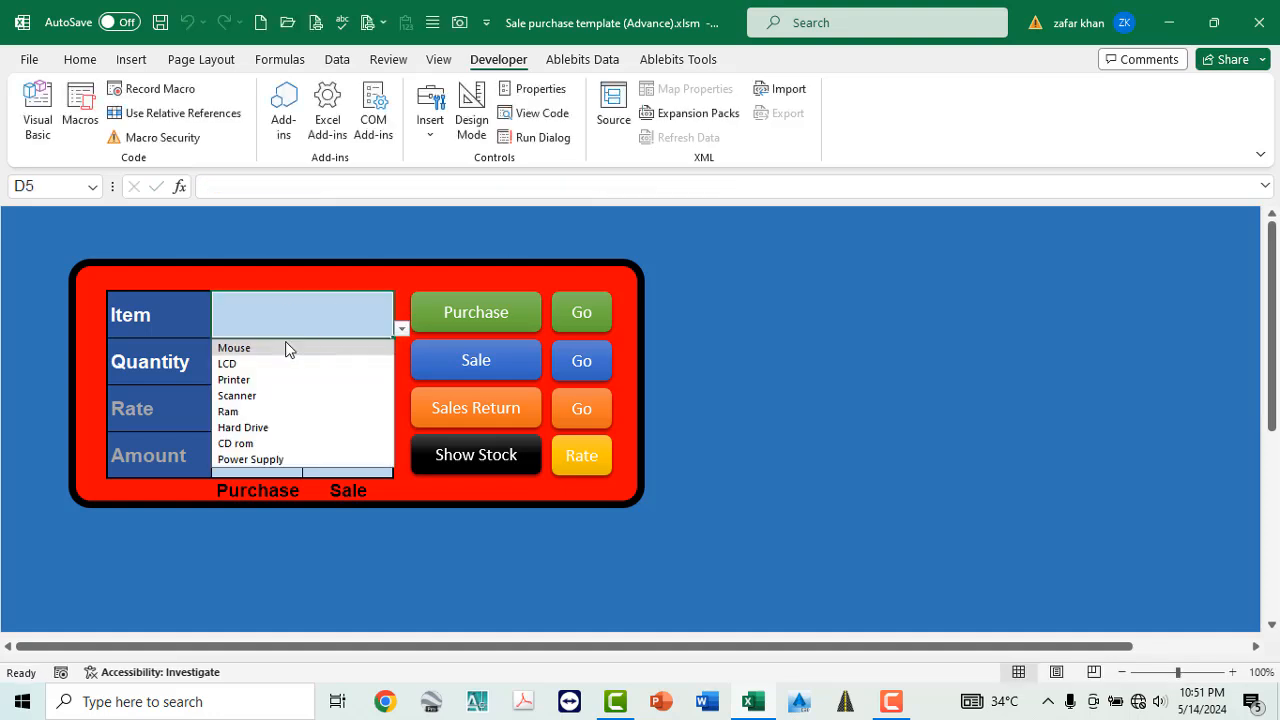
# Record a second Printer purchase with a quantity of 12.
pyautogui.click(236, 380)
pyautogui.click(300, 362)
pyautogui.write('12')
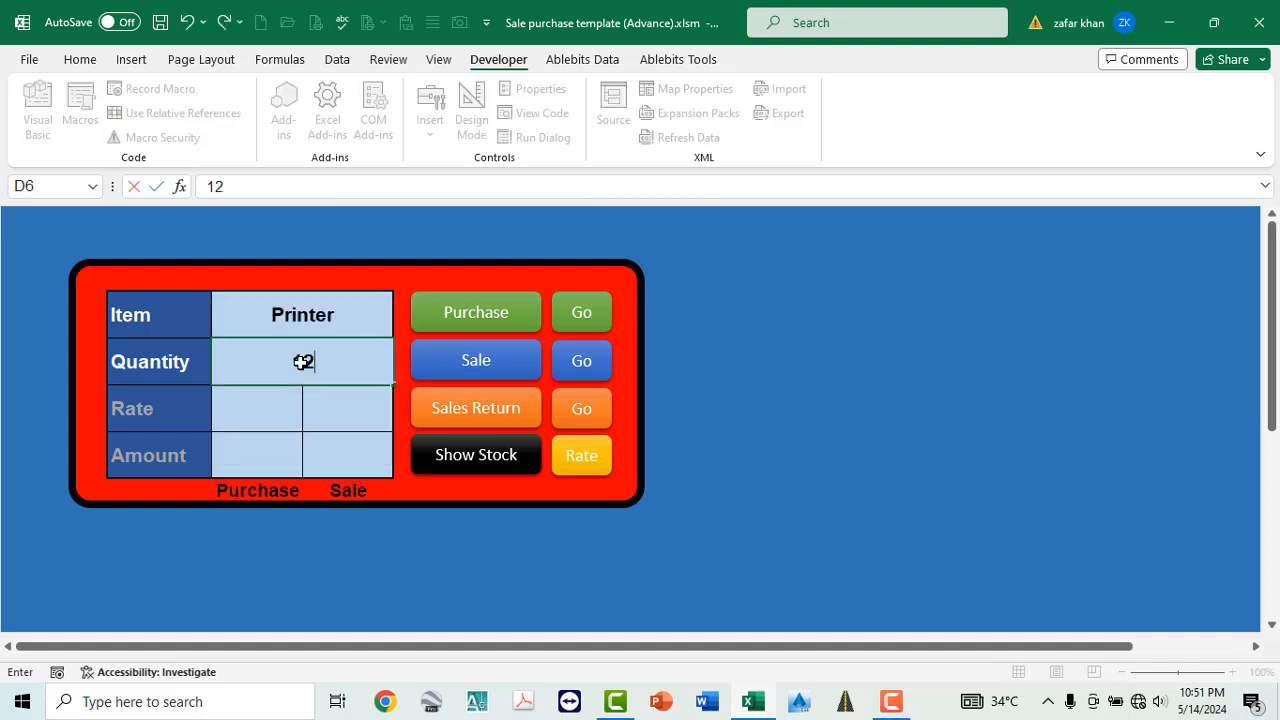
pyautogui.press('Return')
pyautogui.click(553, 322)
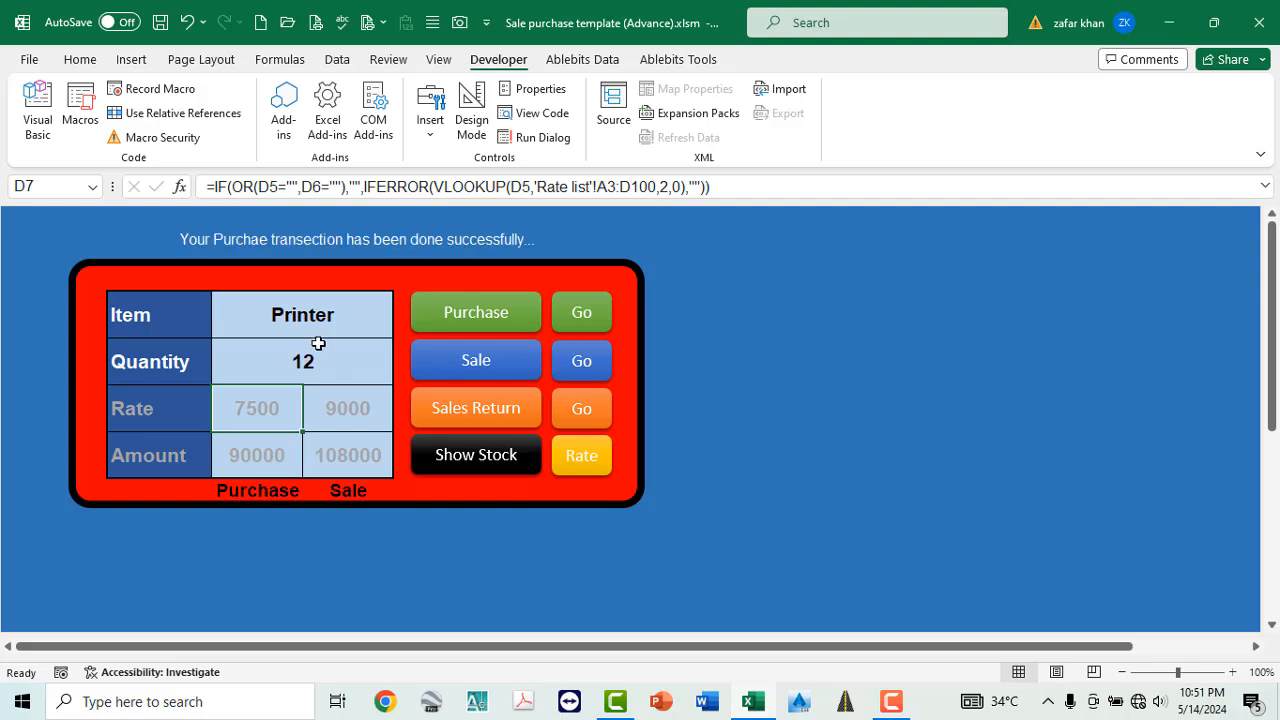
# Record a purchase of 36 units of Hard Drive from the dashboard.
pyautogui.click(400, 330)
pyautogui.click(268, 418)
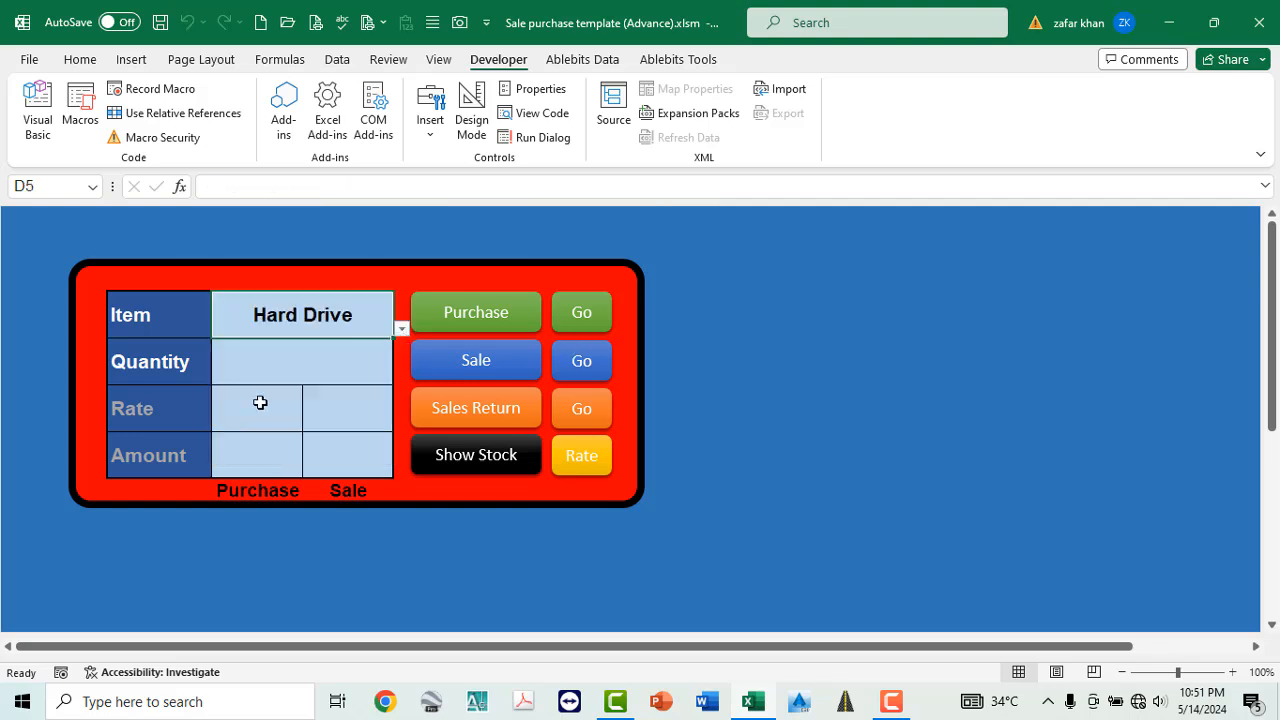
pyautogui.click(299, 360)
pyautogui.write('36')
pyautogui.press('Return')
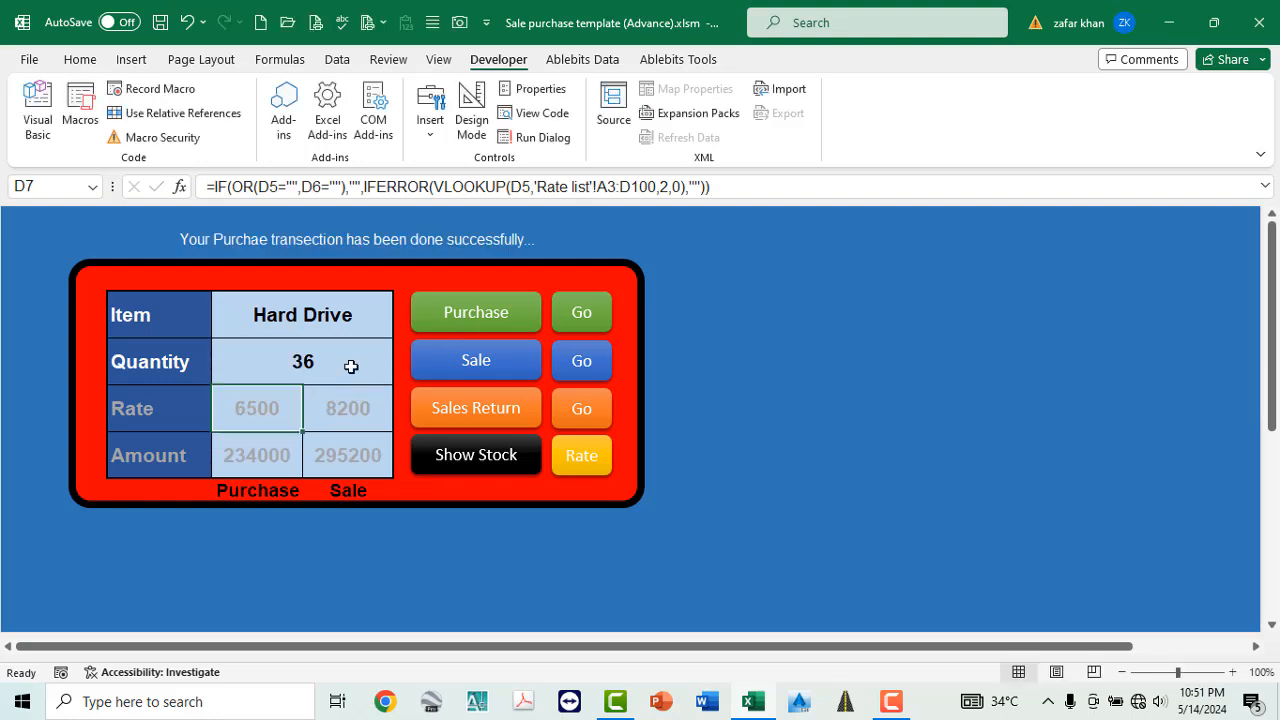
# Record a purchase of 23 units of CD rom from the dashboard.
pyautogui.click(226, 444)
pyautogui.click(283, 366)
pyautogui.write('23')
pyautogui.press('Return')
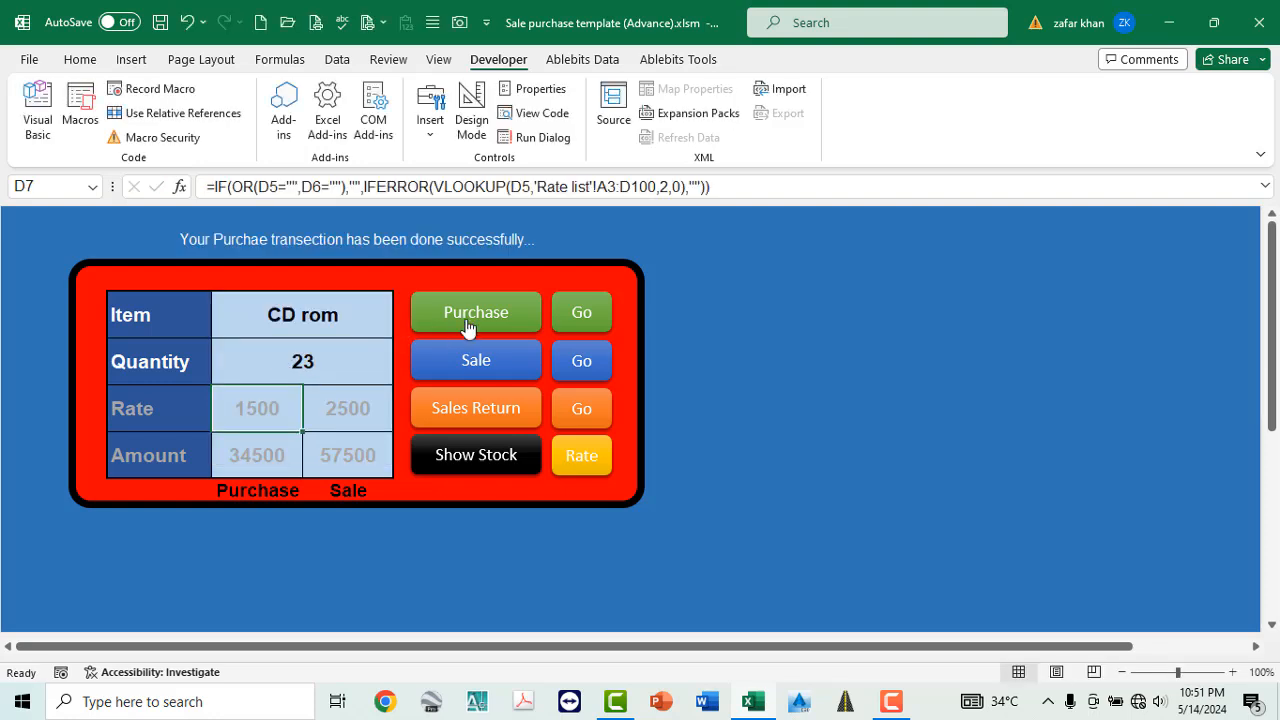
# Record a second Scanner purchase with a quantity of 14.
pyautogui.click(281, 400)
pyautogui.click(300, 363)
pyautogui.write('14')
pyautogui.press('Return')
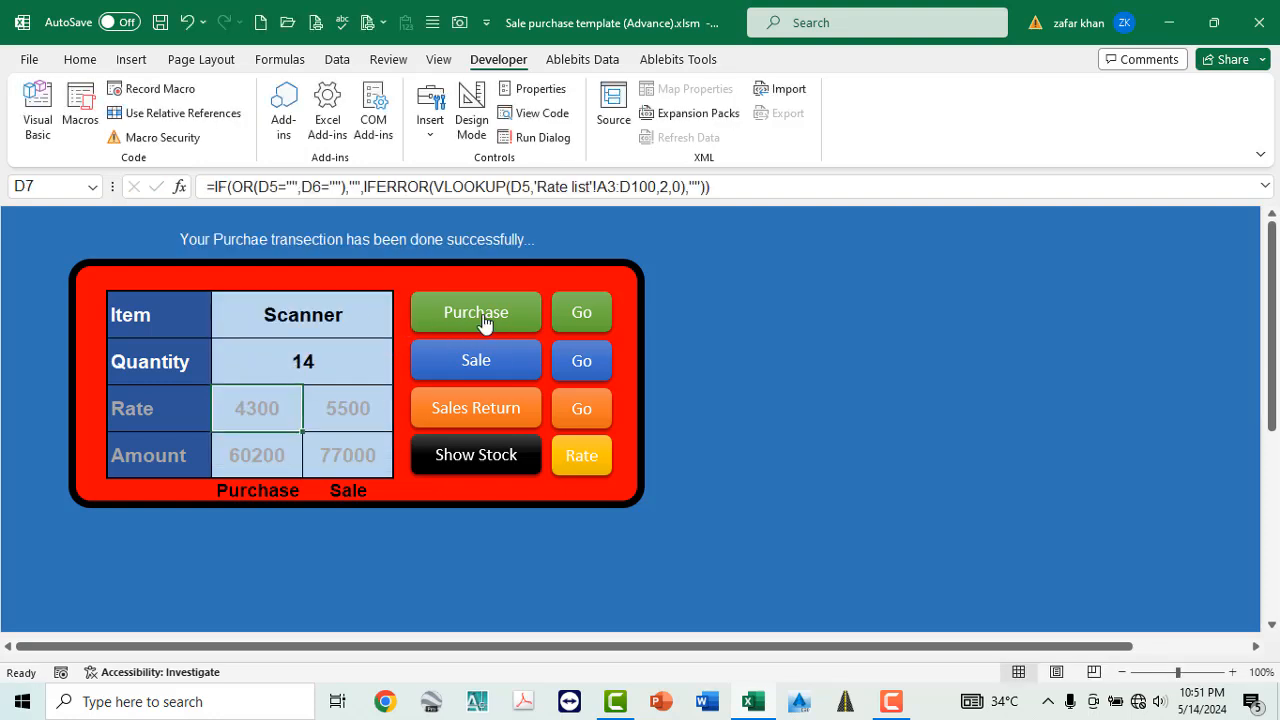
# Open the purchase details and examine the repeated Printer and Scanner entries and the Printer quantities.
pyautogui.click(591, 318)
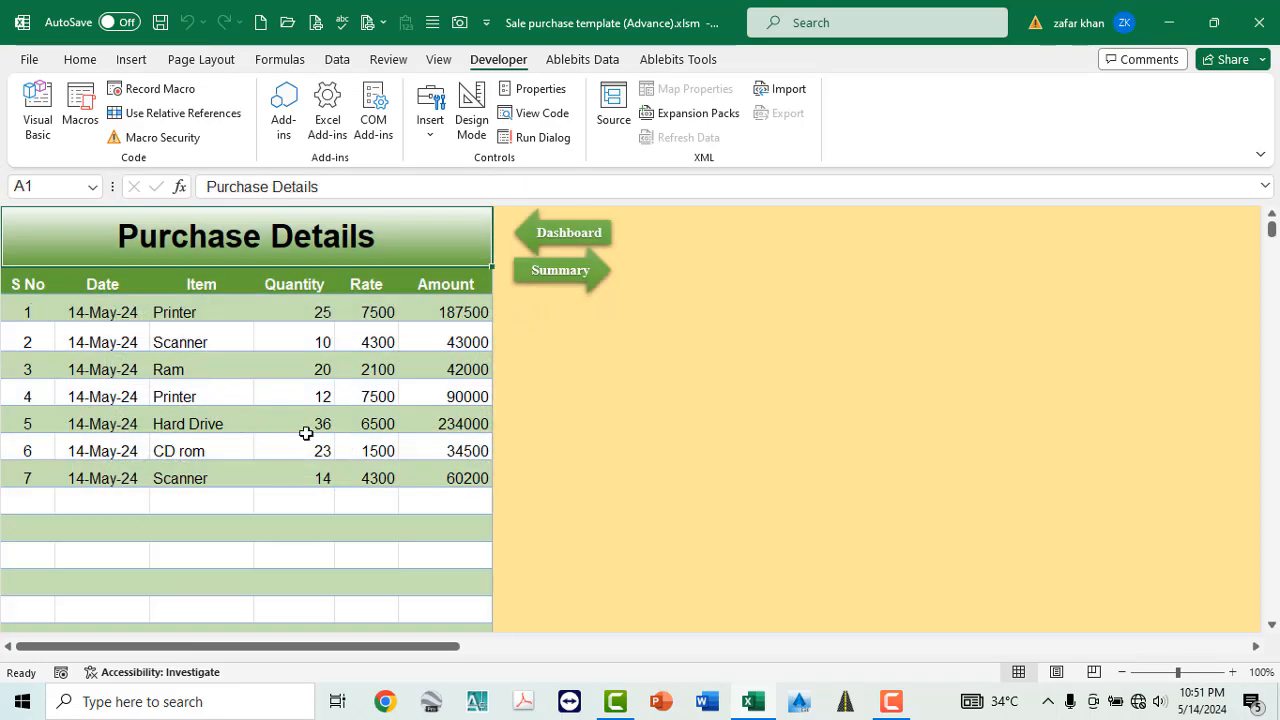
pyautogui.click(200, 314)
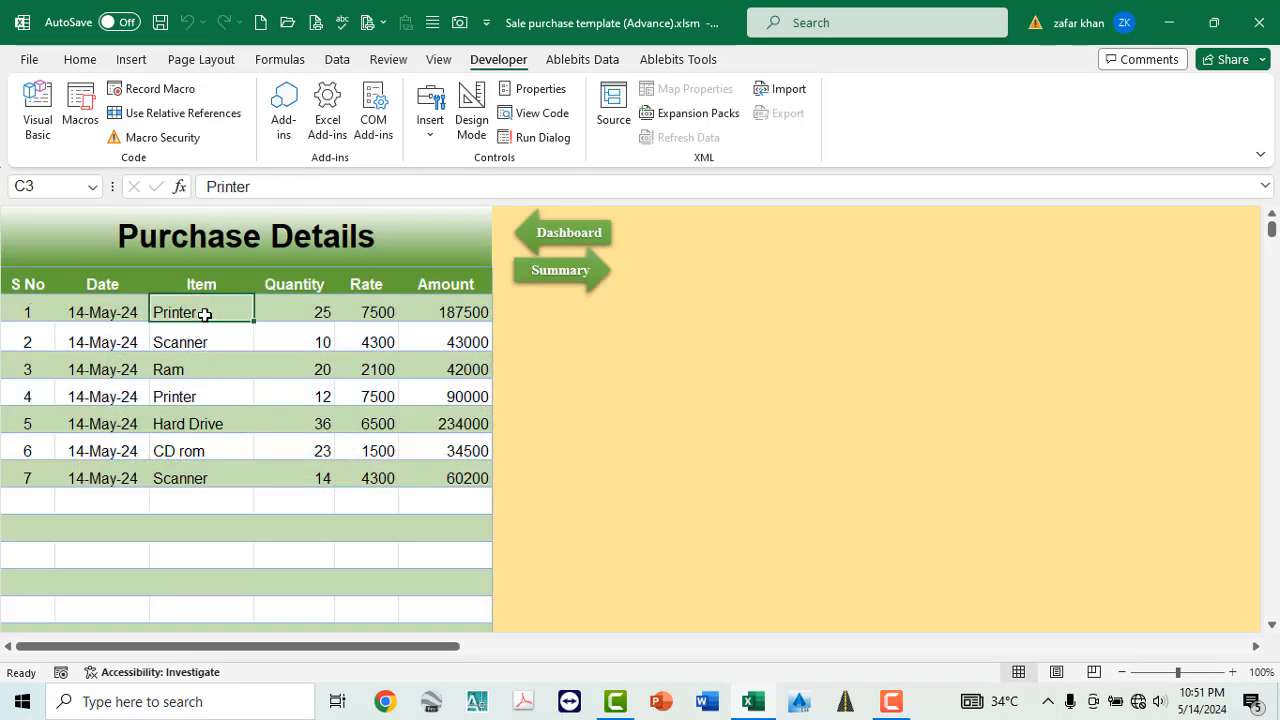
pyautogui.click(175, 398)
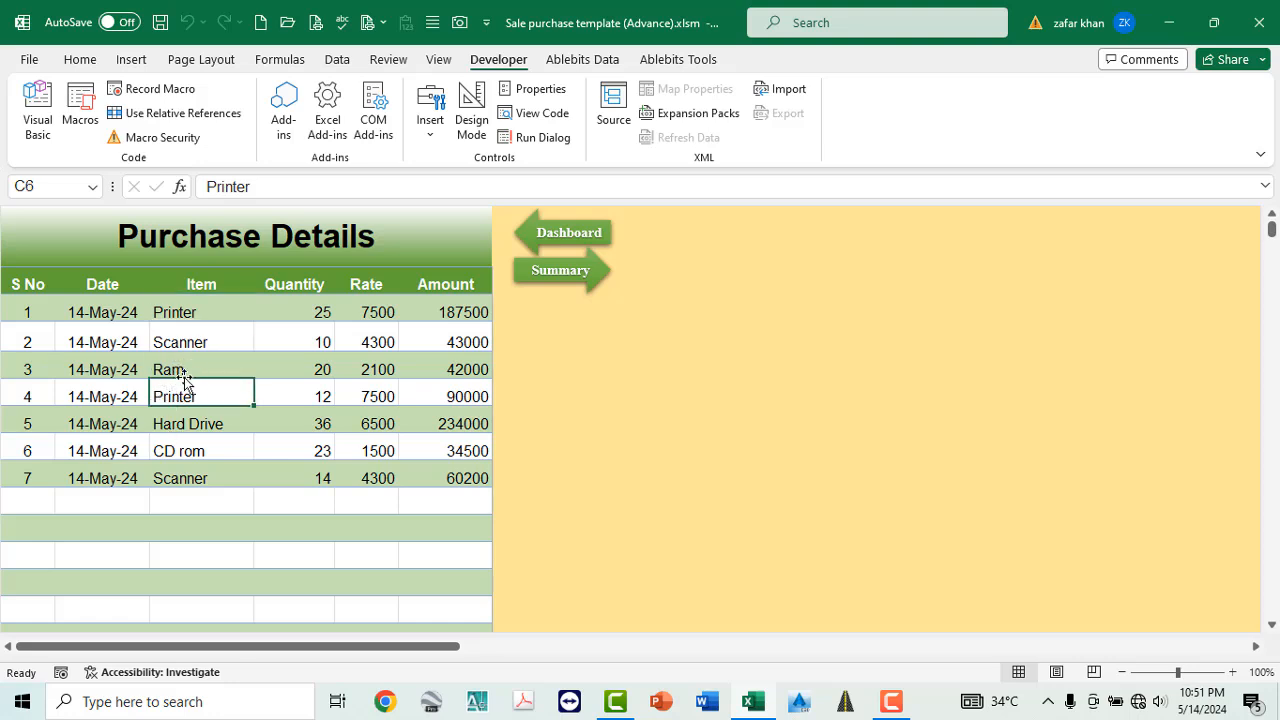
pyautogui.click(183, 340)
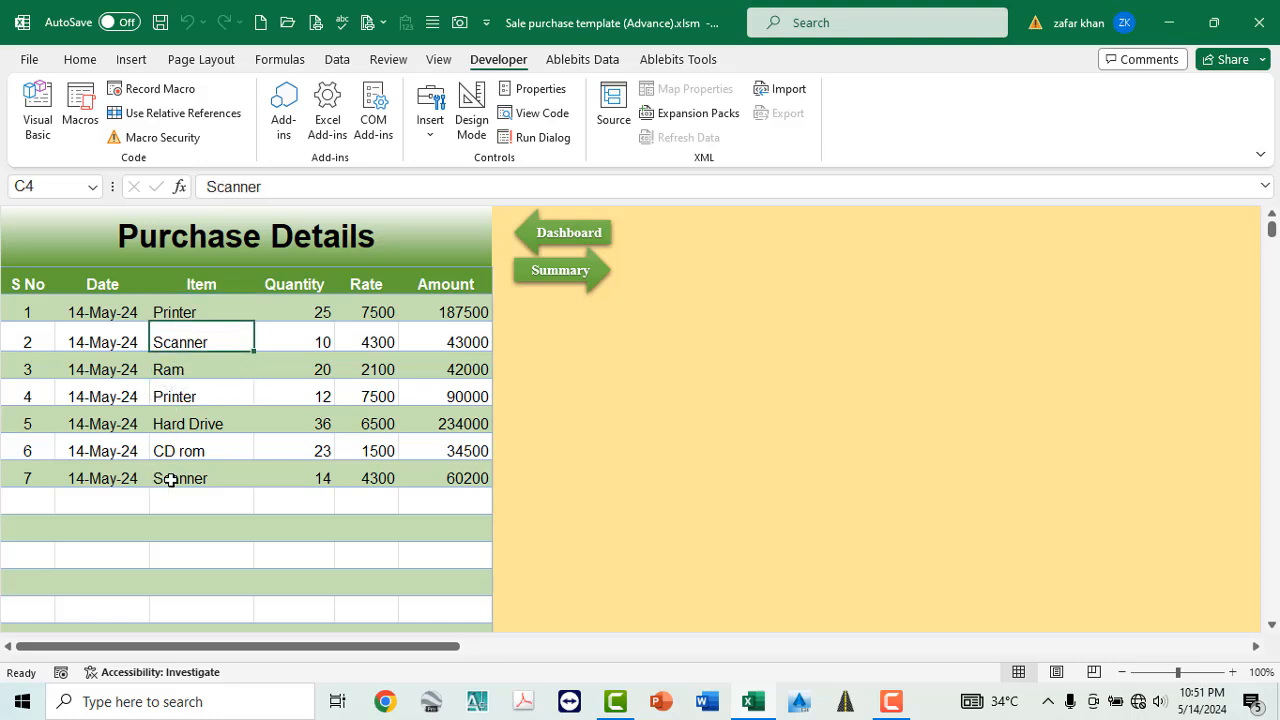
pyautogui.click(171, 479)
pyautogui.scroll(-3, 250, 450)
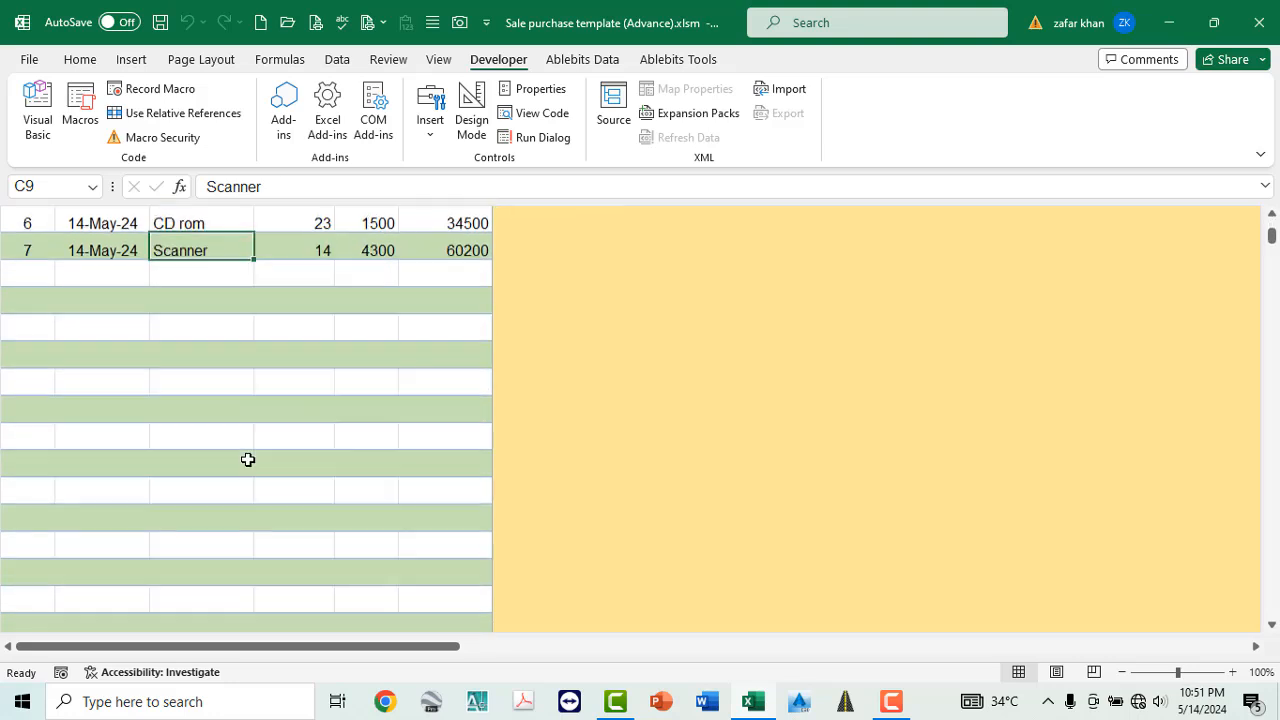
pyautogui.scroll(3, 249, 457)
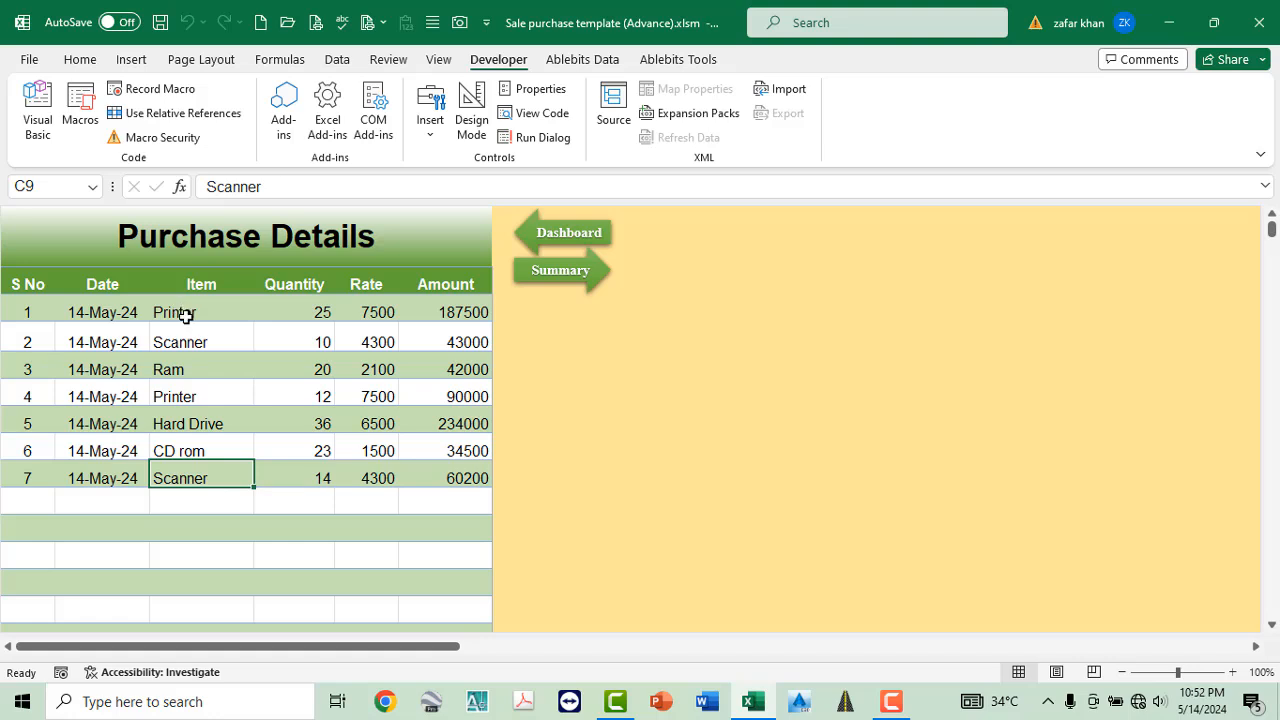
pyautogui.click(307, 310)
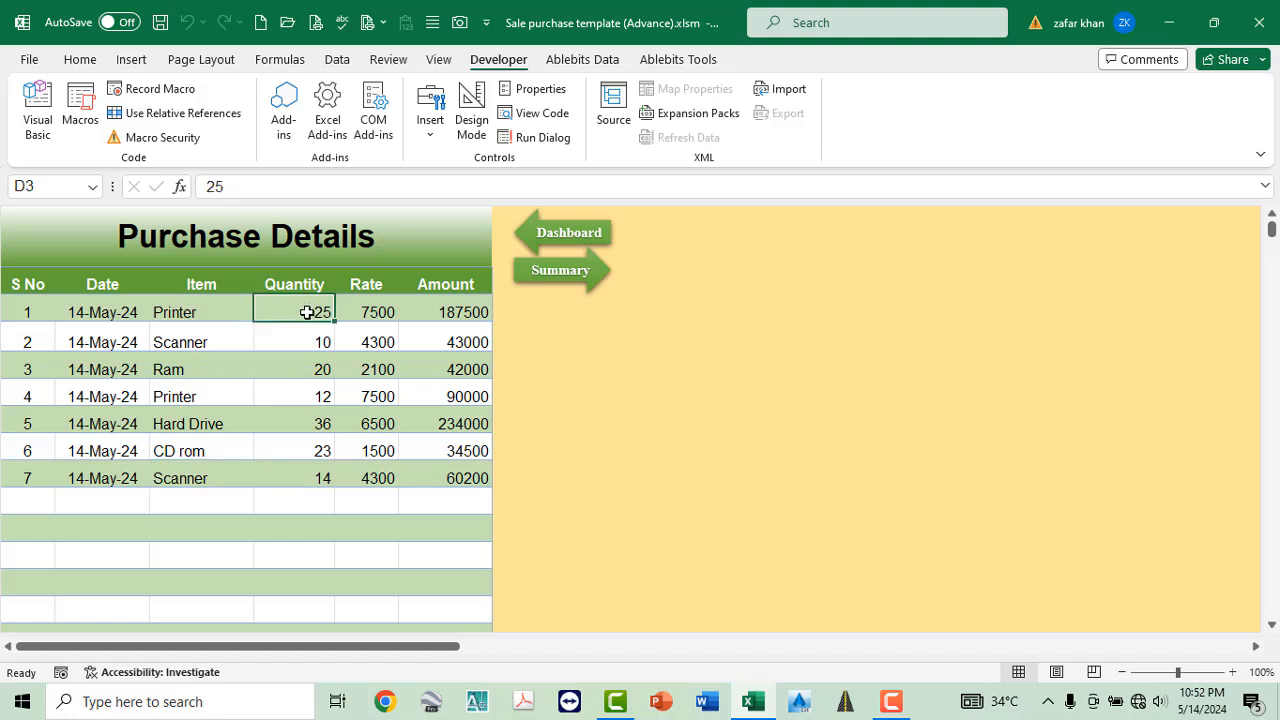
pyautogui.click(306, 397)
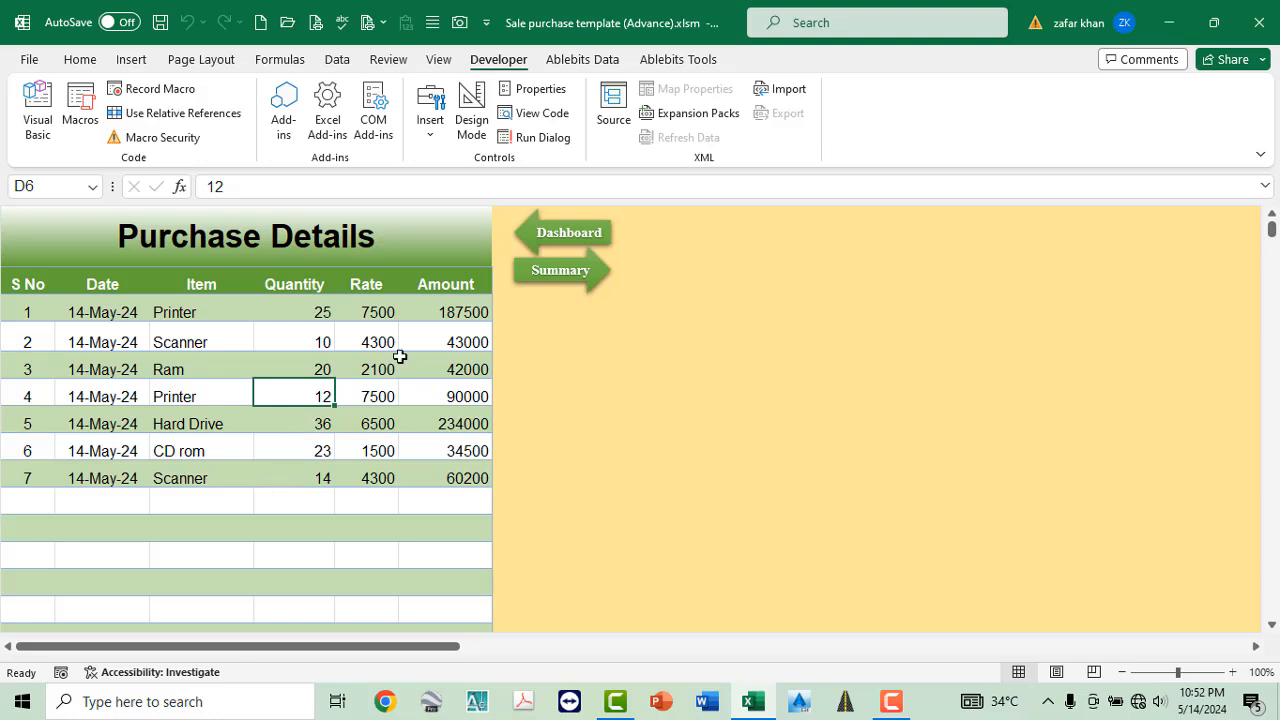
# Open the purchase summary, examine the quantities for Printer, Ram and Scanner, and return to the purchase details.
pyautogui.click(558, 283)
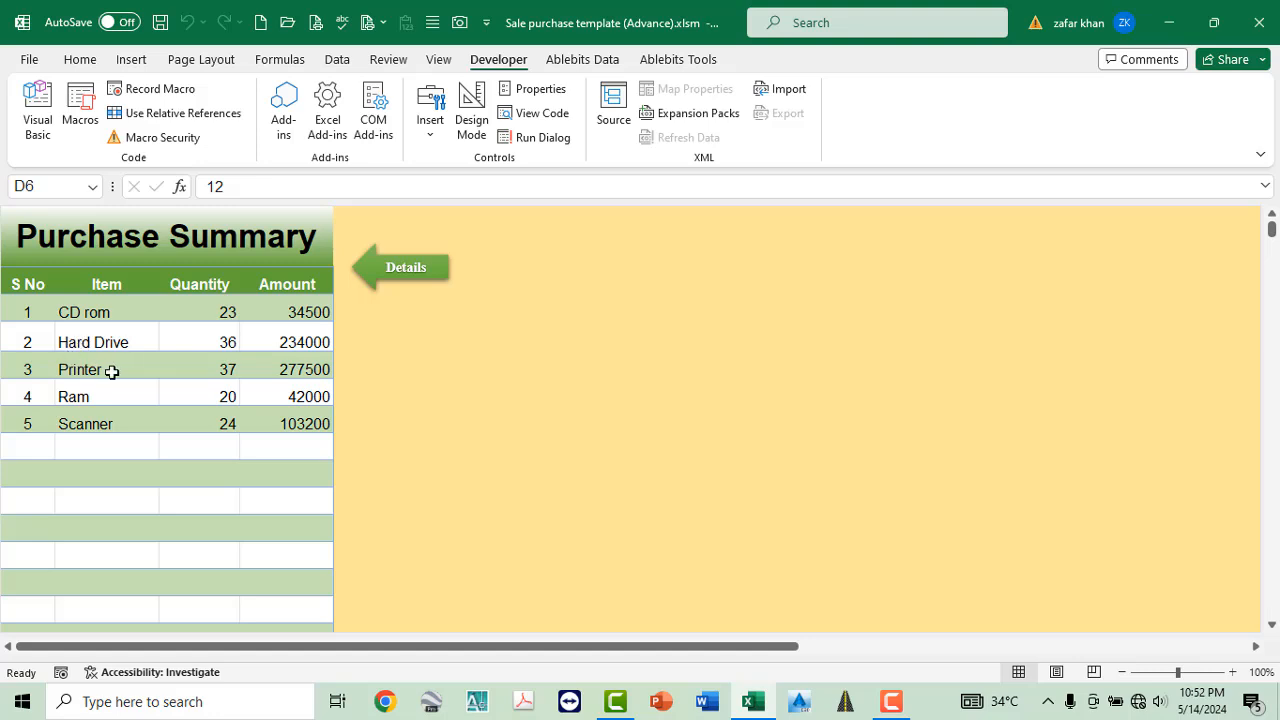
pyautogui.click(206, 370)
pyautogui.click(94, 396)
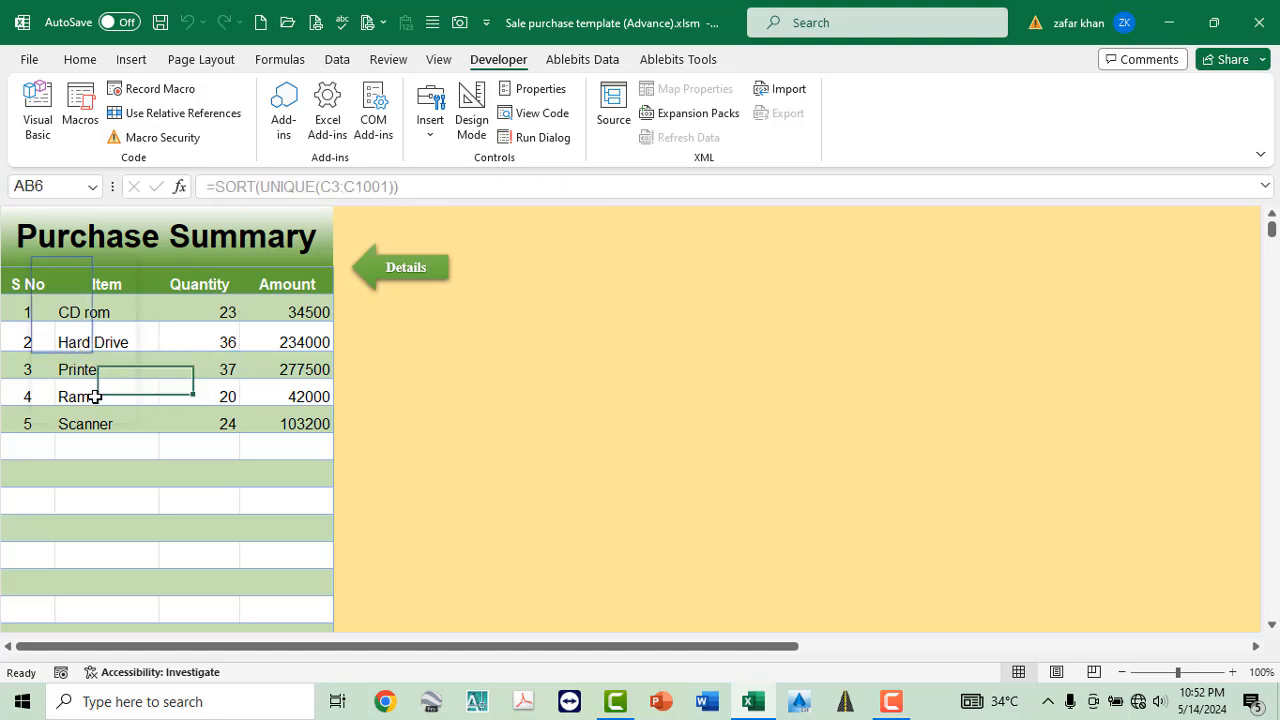
pyautogui.click(200, 390)
pyautogui.click(80, 423)
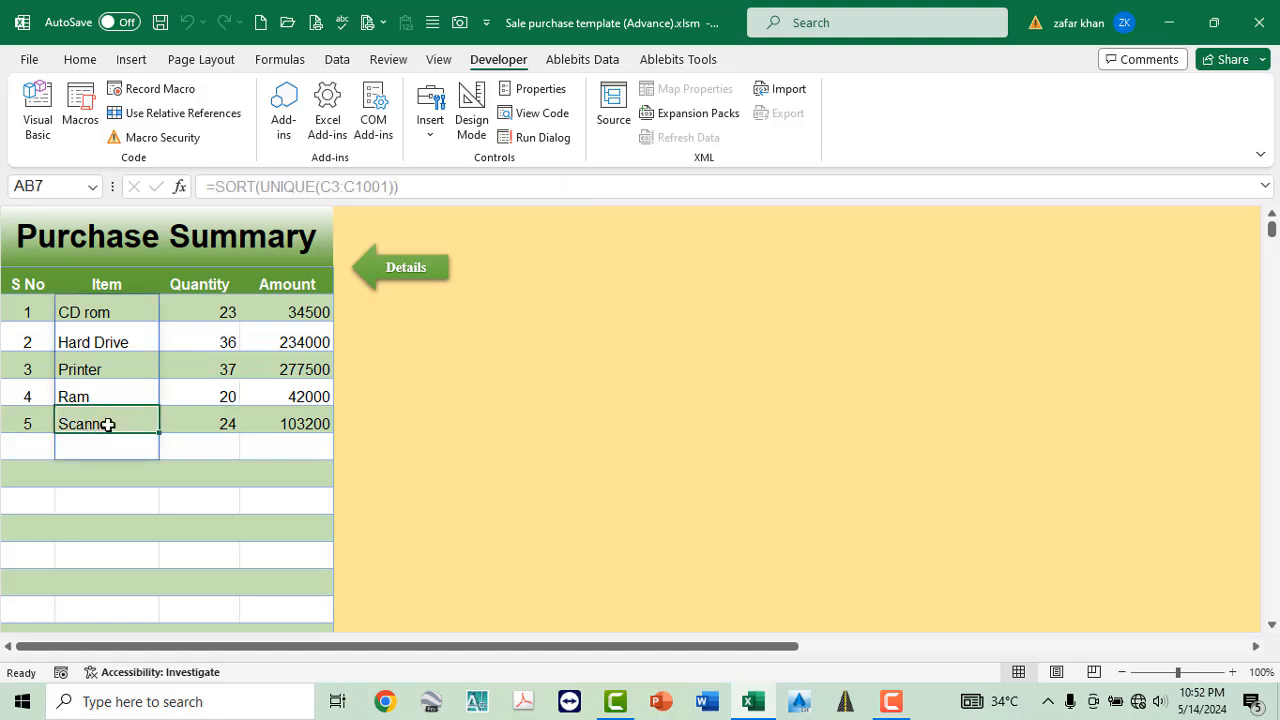
pyautogui.click(213, 424)
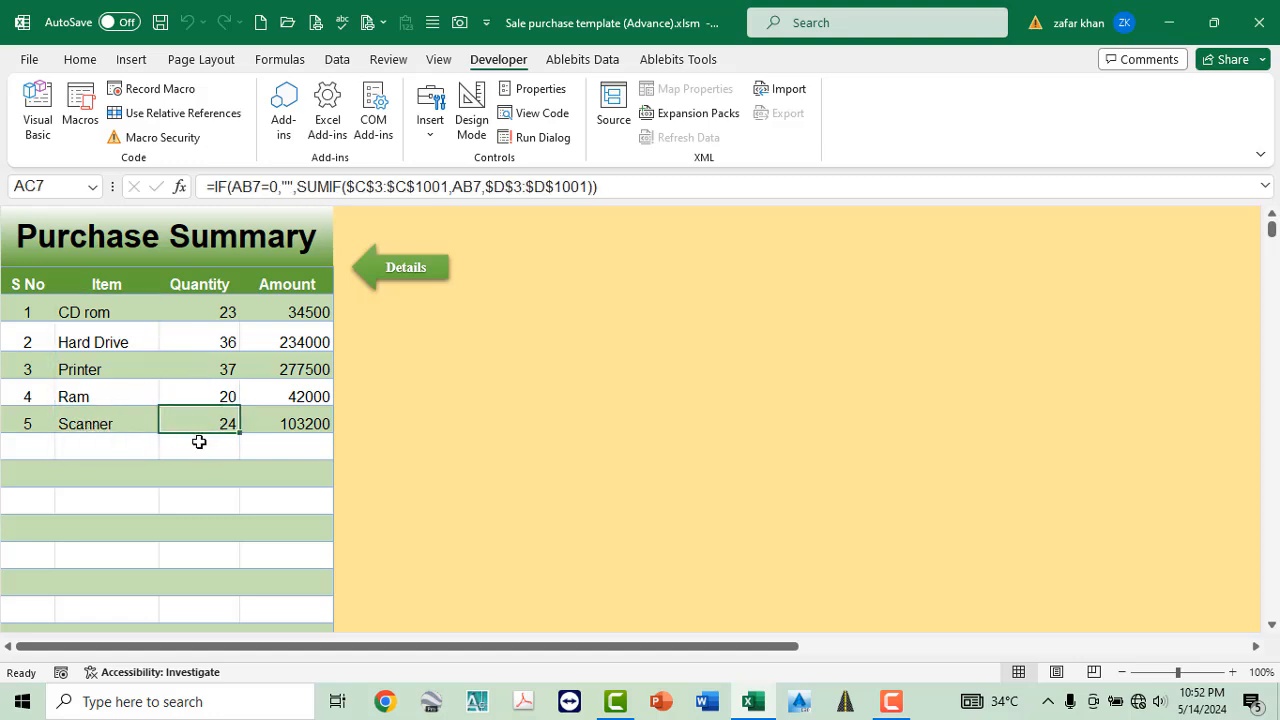
pyautogui.click(406, 267)
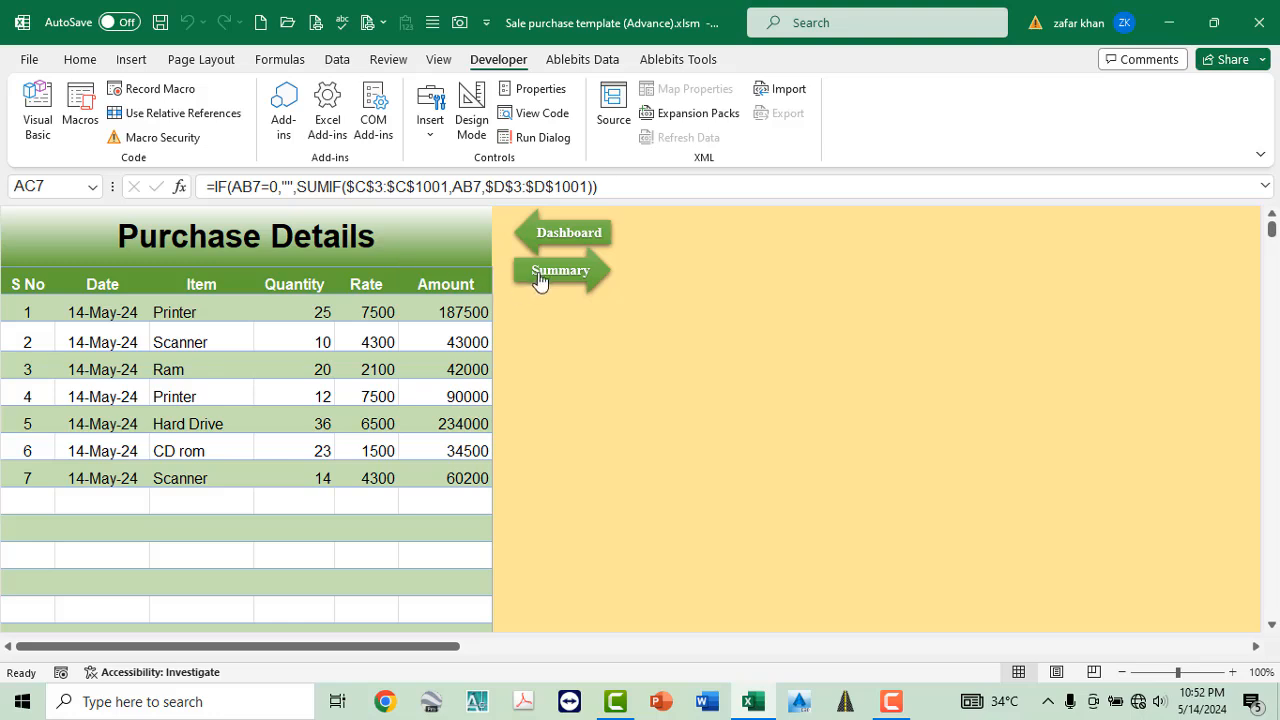
# Record a sale of 15 Printer units from the dashboard and open the sale details to check the entry.
pyautogui.click(556, 236)
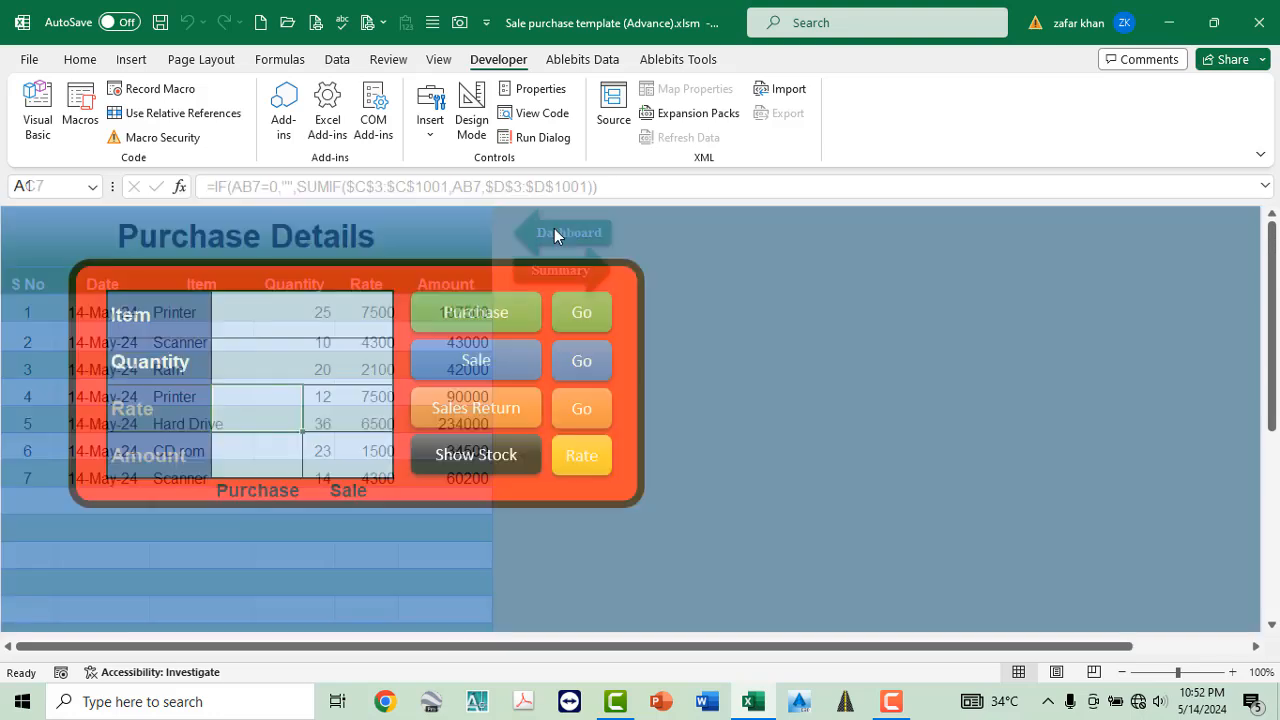
pyautogui.click(348, 320)
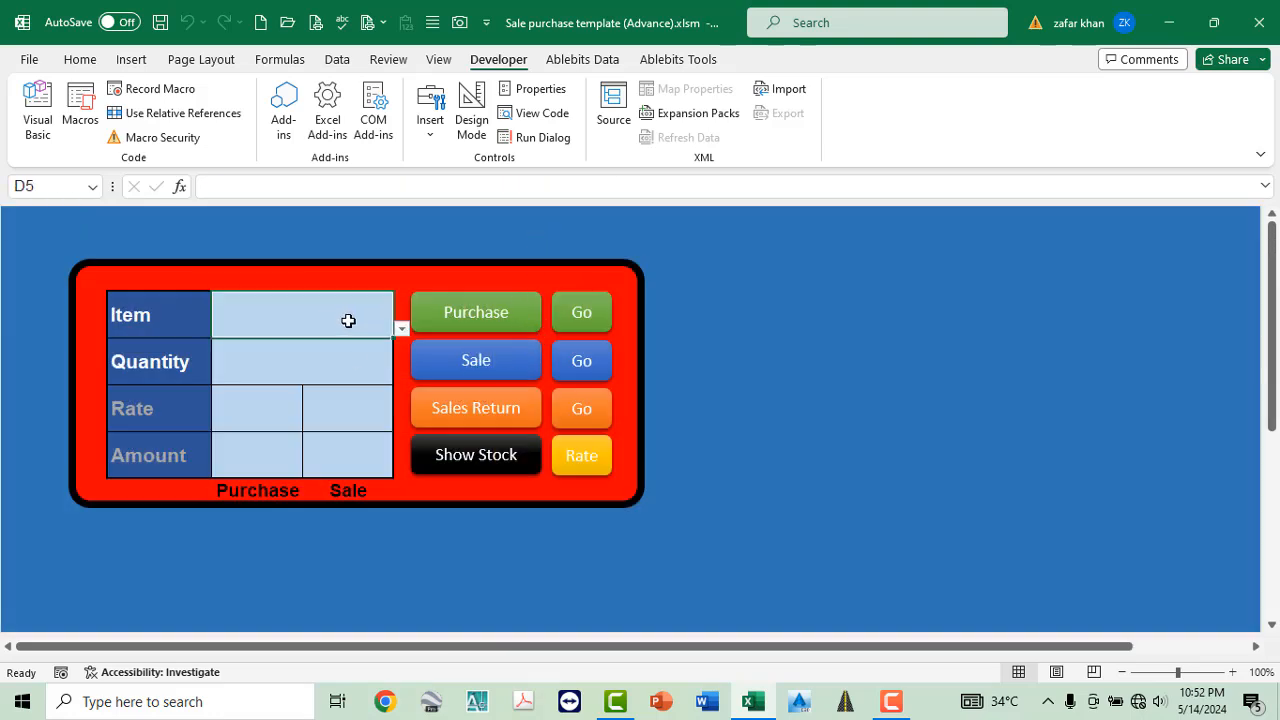
pyautogui.click(401, 329)
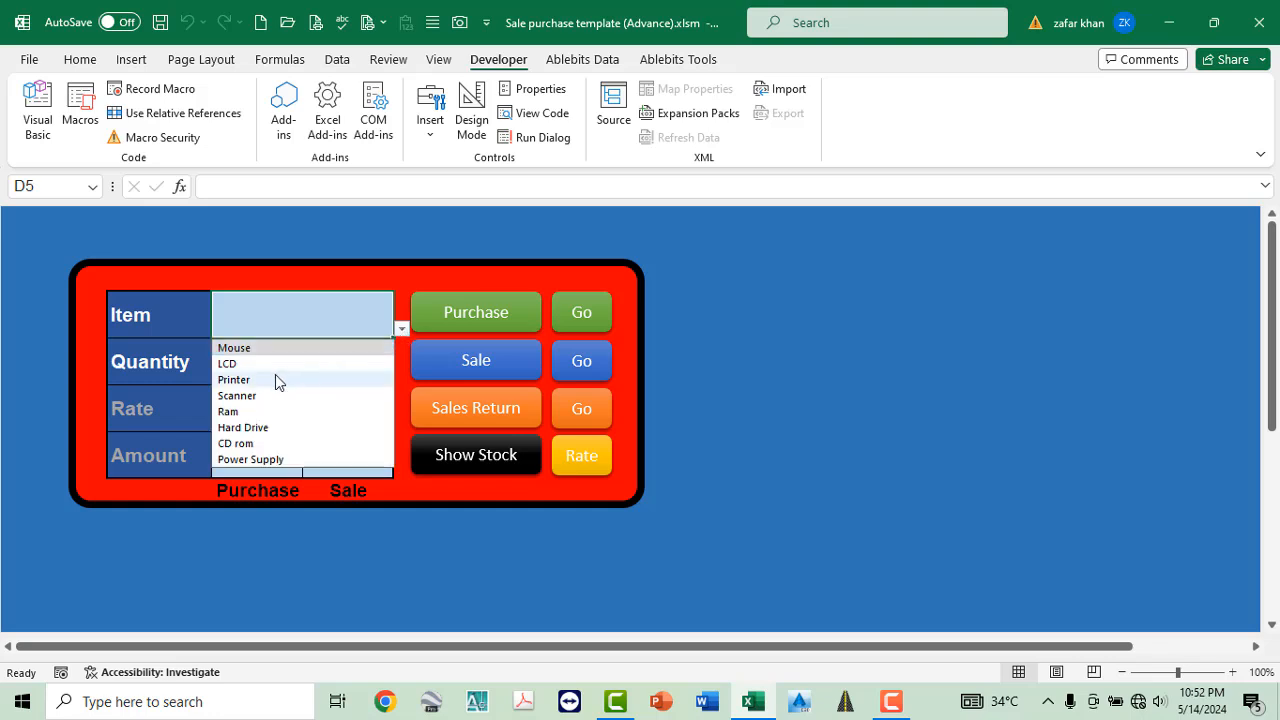
pyautogui.click(249, 380)
pyautogui.click(343, 366)
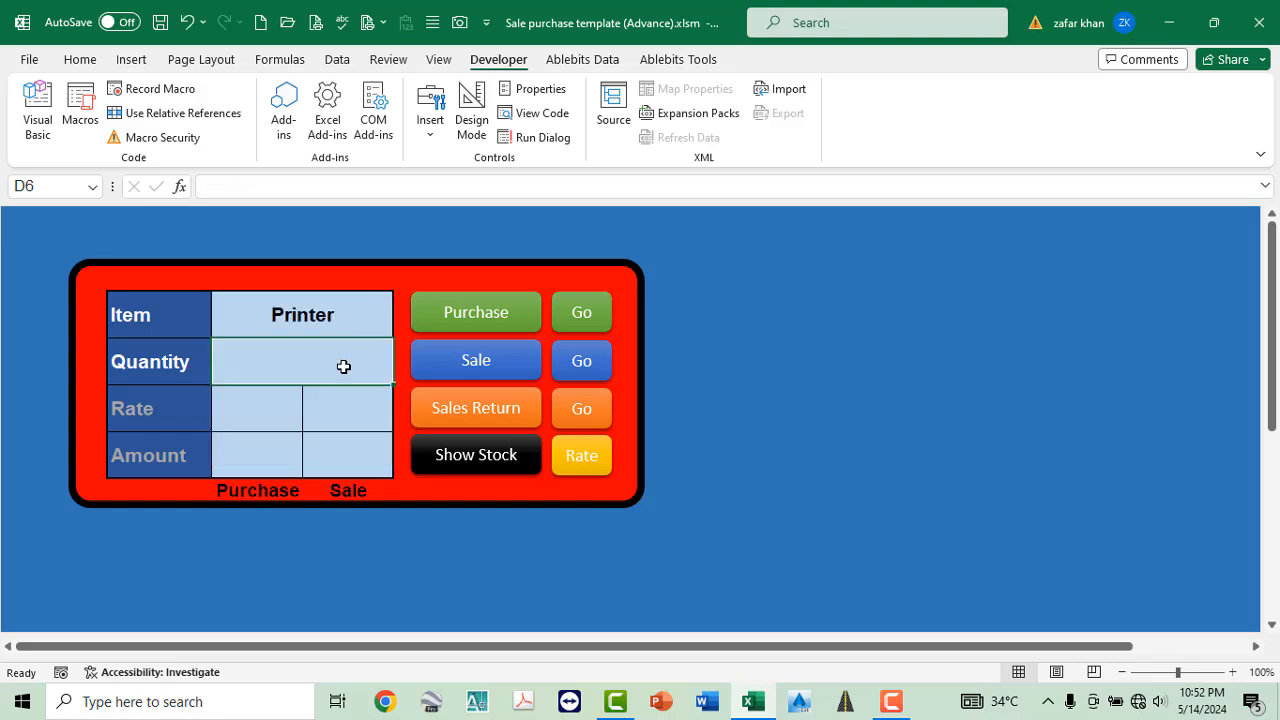
pyautogui.write('15')
pyautogui.press('Return')
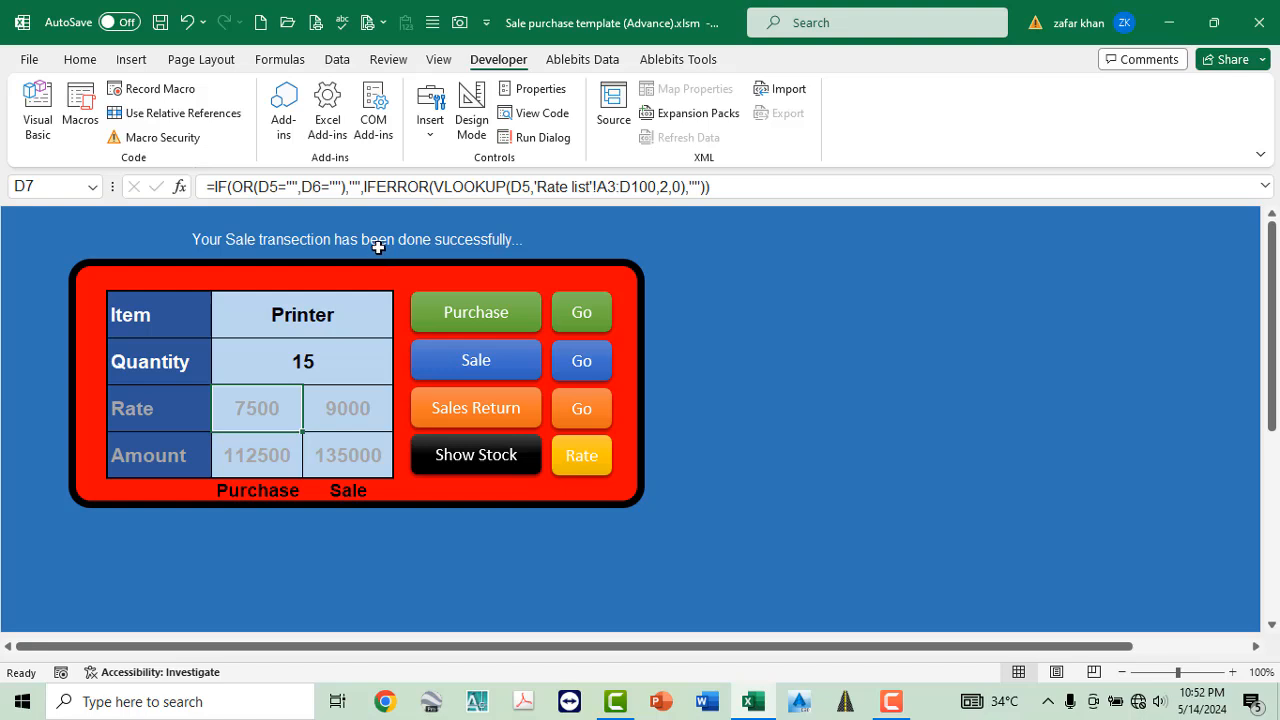
pyautogui.click(557, 362)
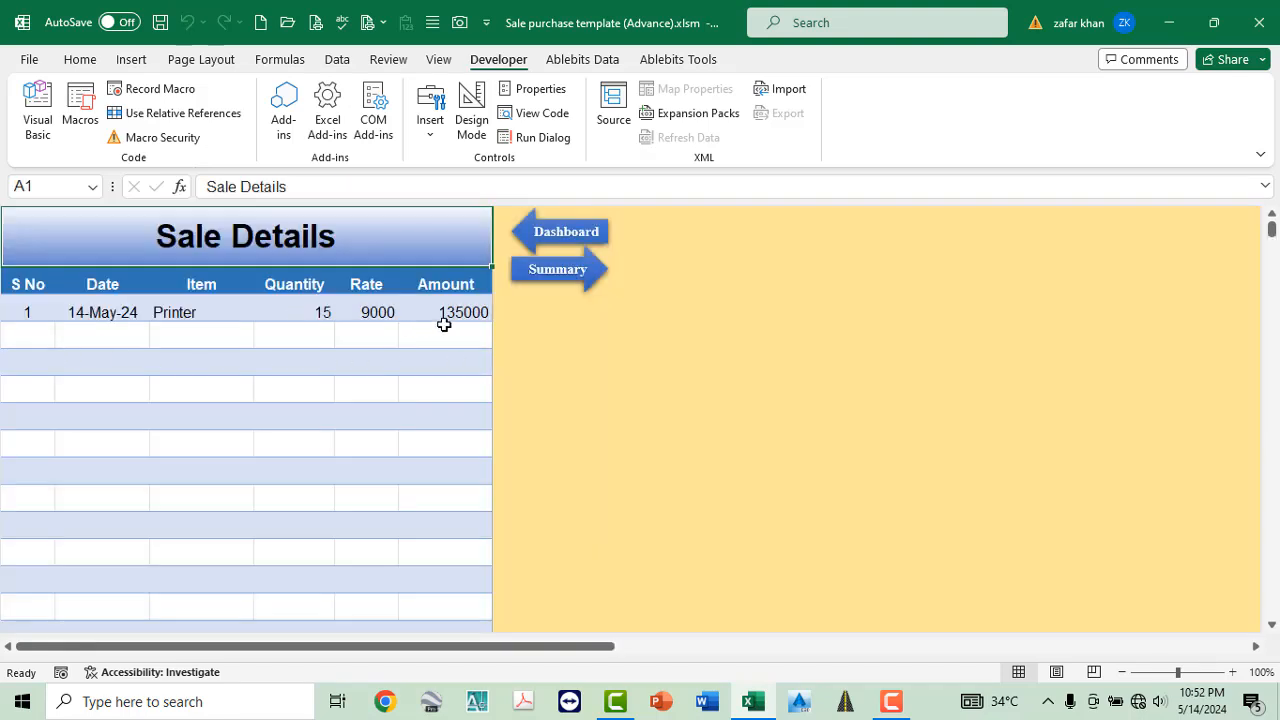
# Return to the dashboard and record a sale of 10 Hard Drive units.
pyautogui.click(561, 234)
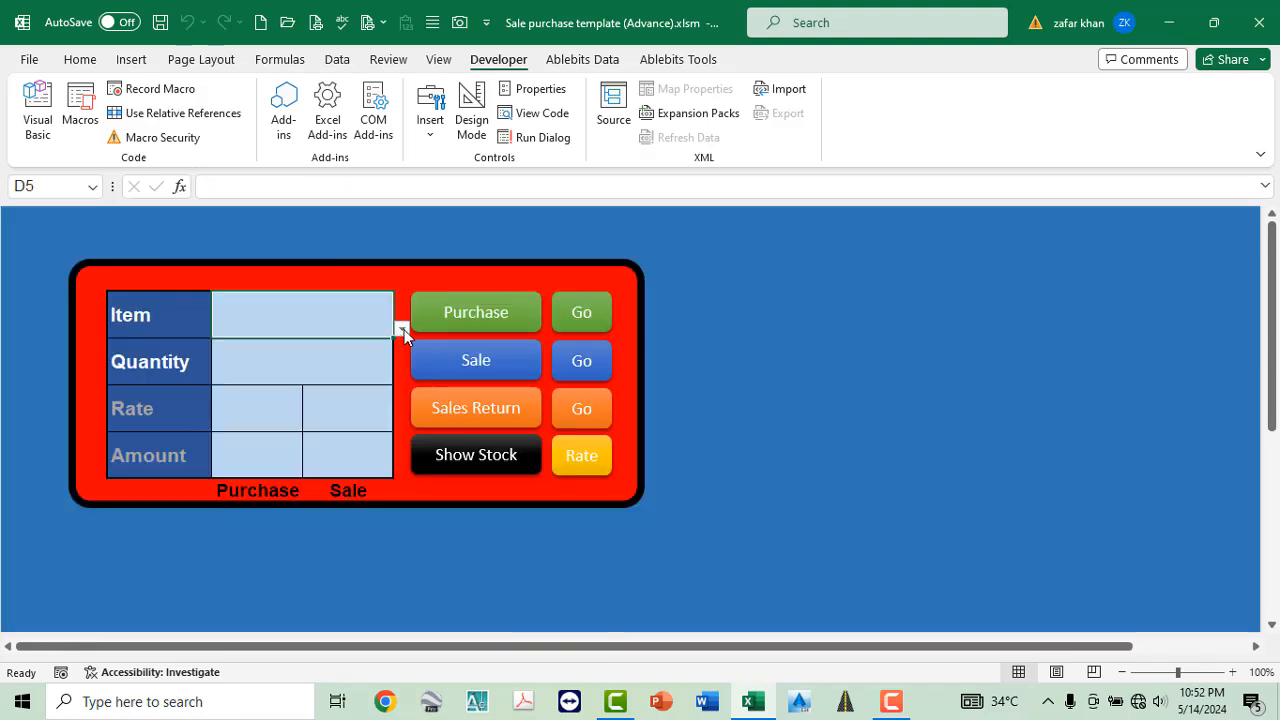
pyautogui.click(402, 332)
pyautogui.click(245, 423)
pyautogui.click(300, 358)
pyautogui.write('10')
pyautogui.press('Return')
# Try to record a sale of 25 Mouse units from the dashboard.
pyautogui.click(401, 332)
pyautogui.click(247, 349)
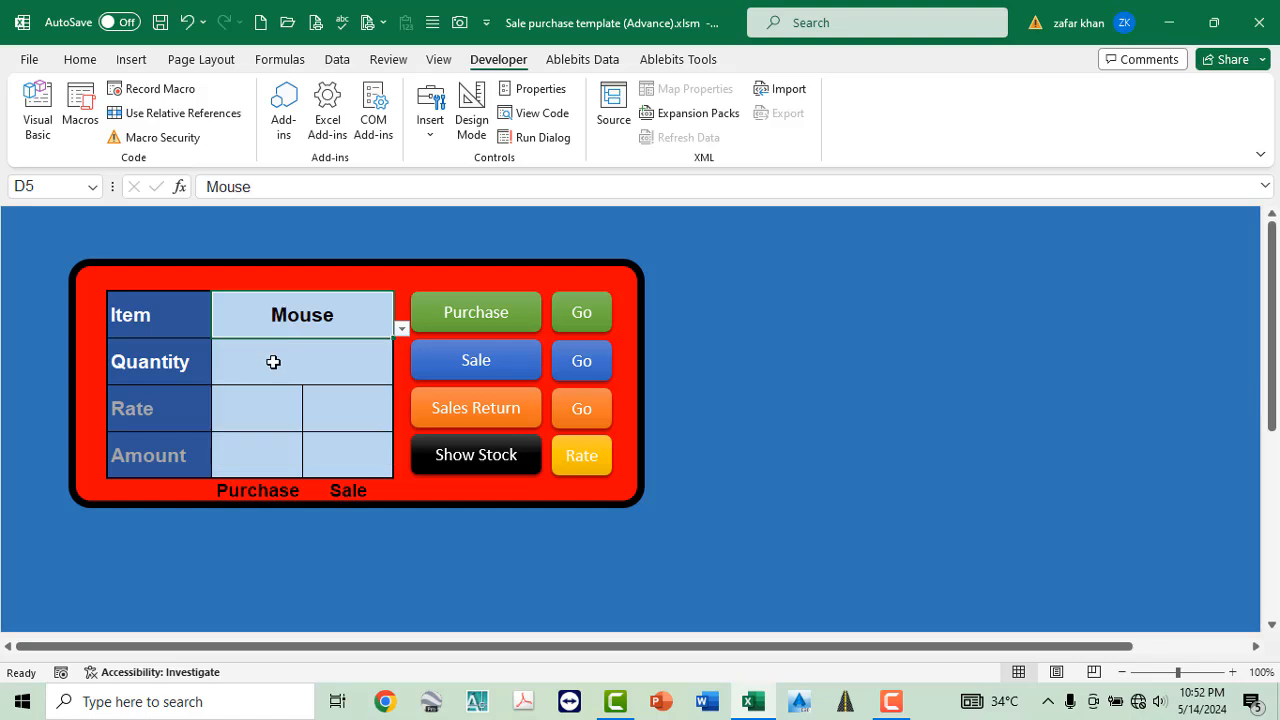
pyautogui.click(275, 360)
pyautogui.write('25')
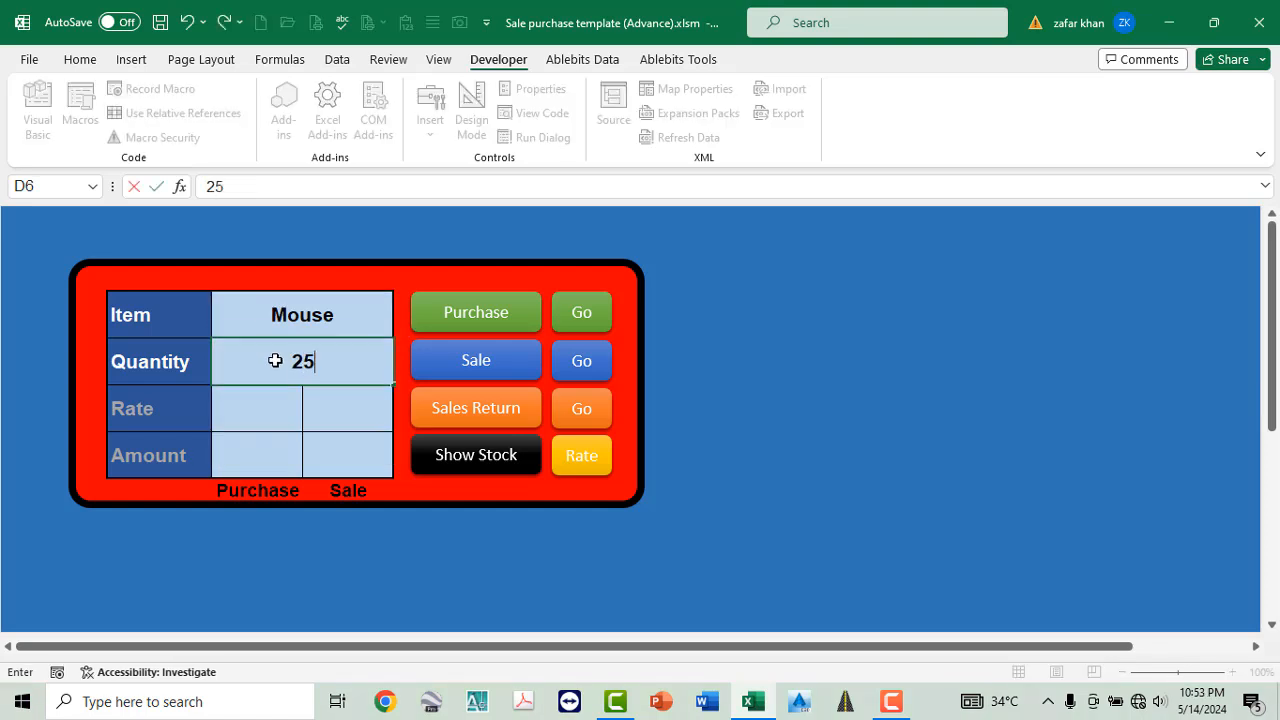
pyautogui.press('Return')
pyautogui.click(463, 361)
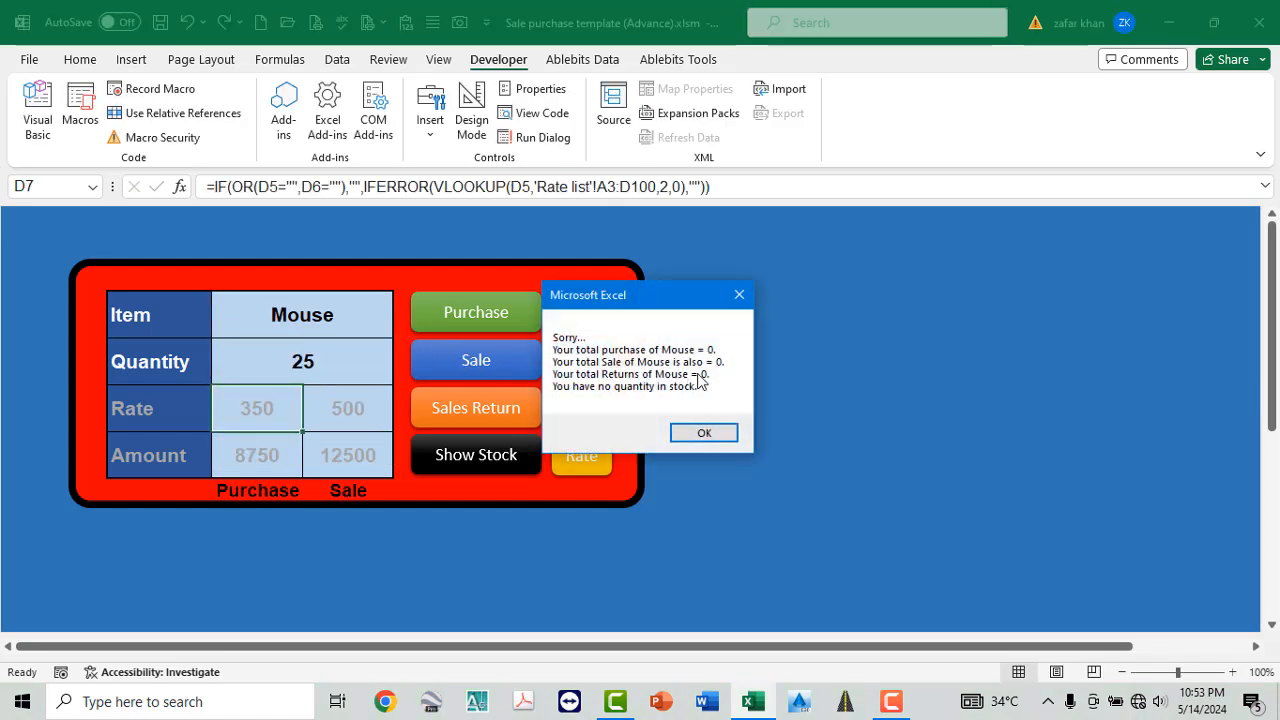
pyautogui.click(704, 432)
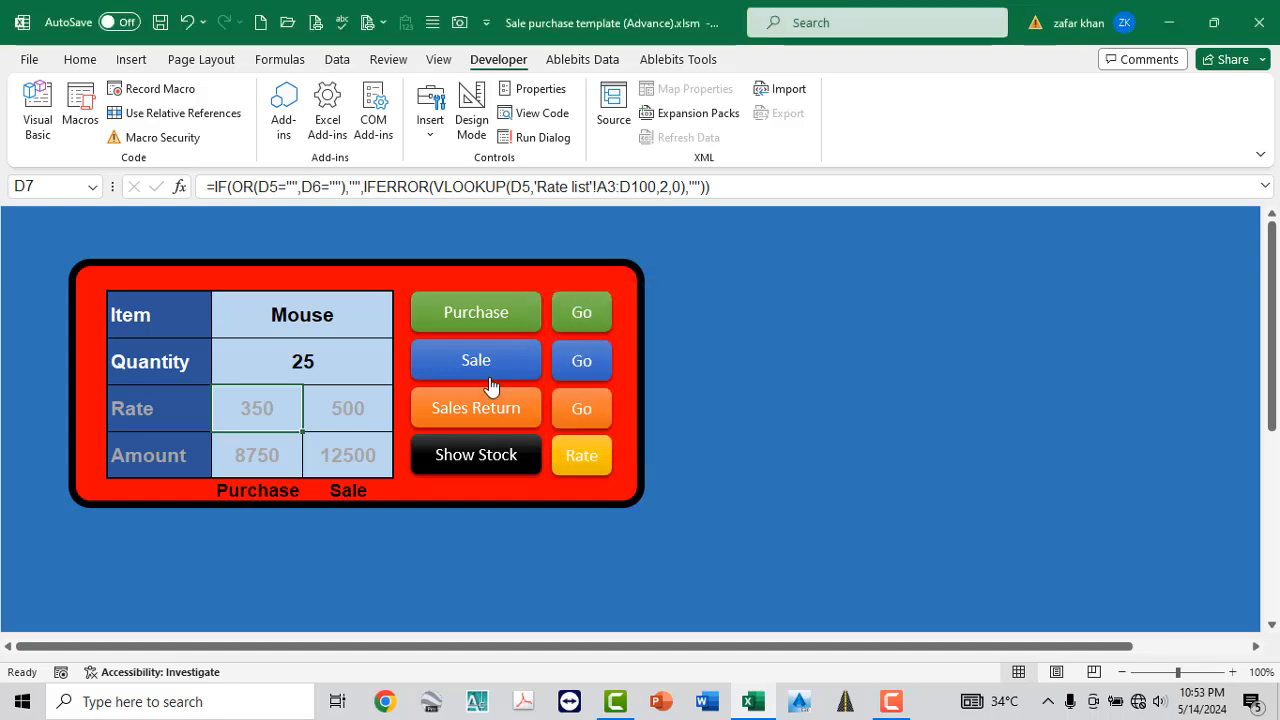
# Enter Printer with a quantity of 30 on the dashboard and try to record it as a sale.
pyautogui.click(360, 325)
pyautogui.click(401, 330)
pyautogui.click(306, 380)
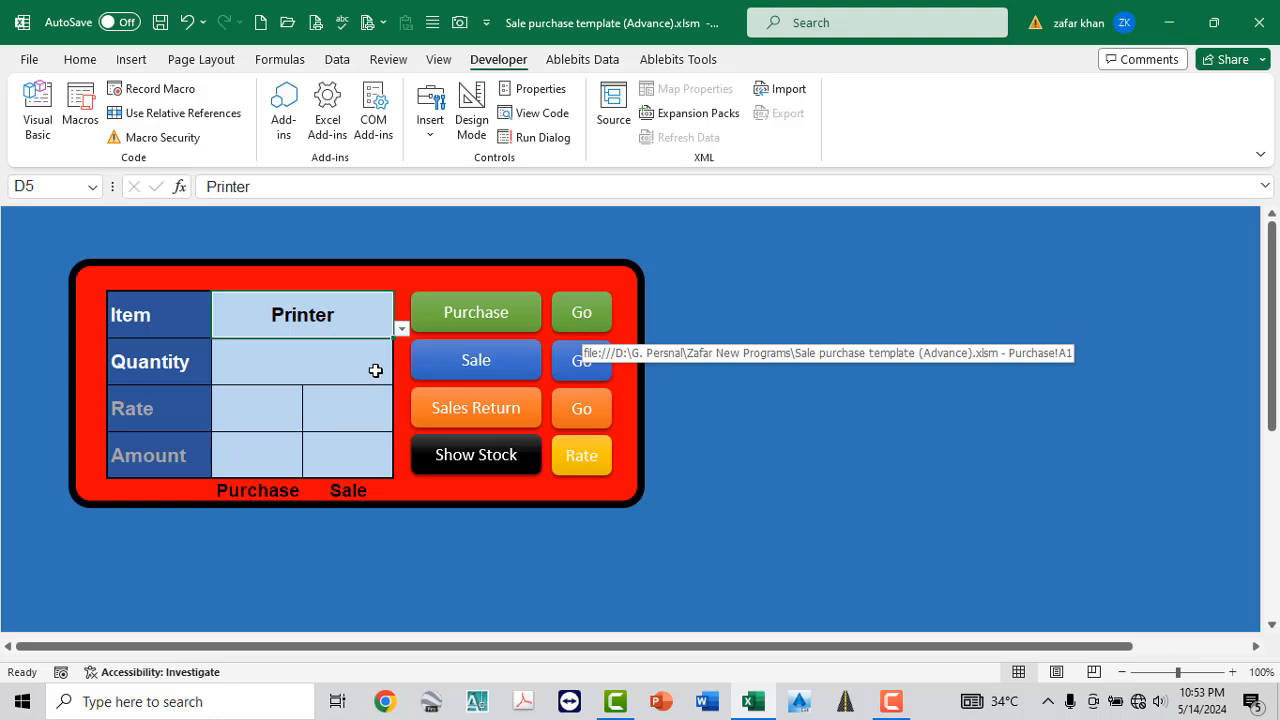
pyautogui.click(311, 358)
pyautogui.write('30')
pyautogui.press('Return')
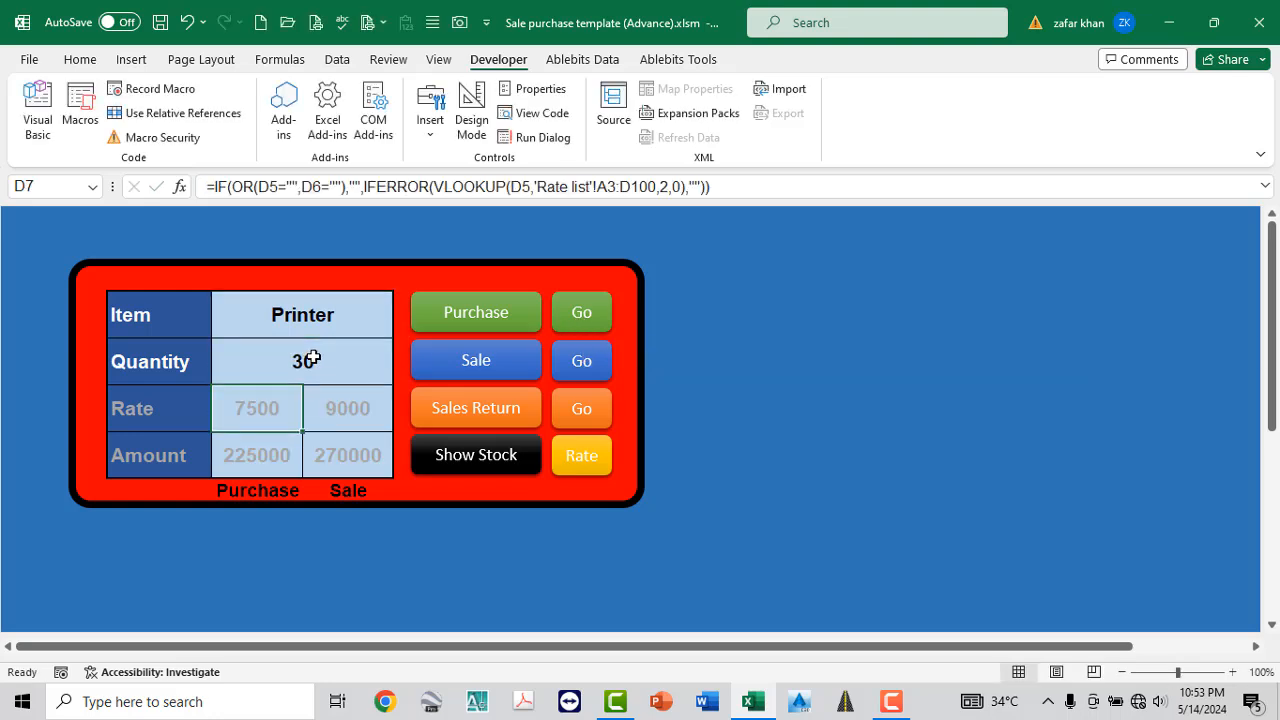
pyautogui.click(478, 360)
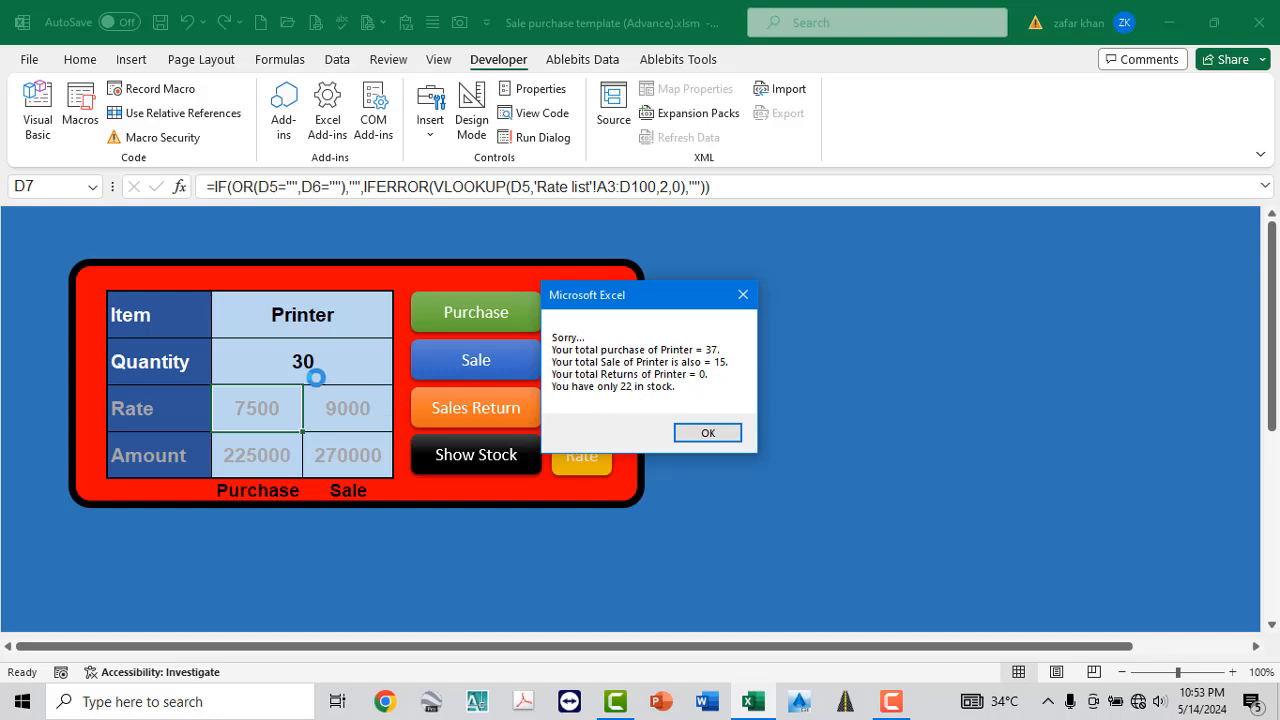
pyautogui.click(707, 434)
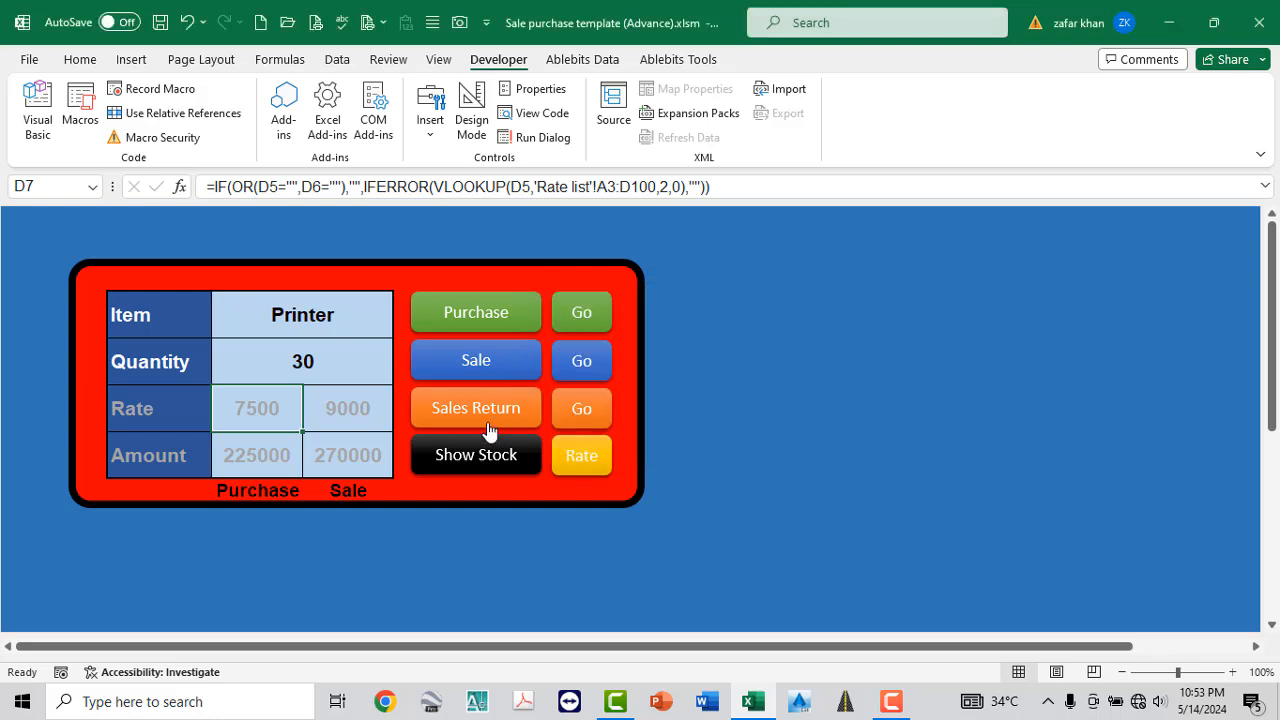
# Open the stock details, examine the profit/loss of Printer and Hard Drive, and return to the dashboard.
pyautogui.click(479, 465)
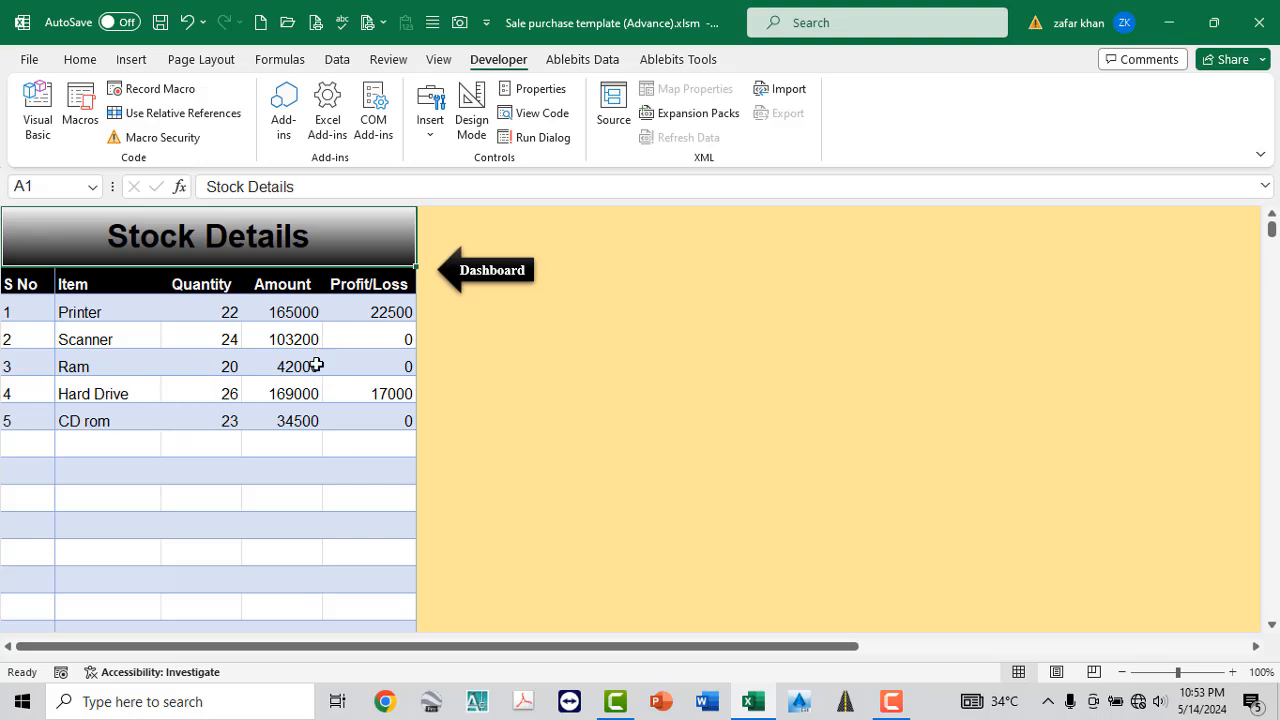
pyautogui.click(382, 313)
pyautogui.click(376, 392)
pyautogui.click(369, 314)
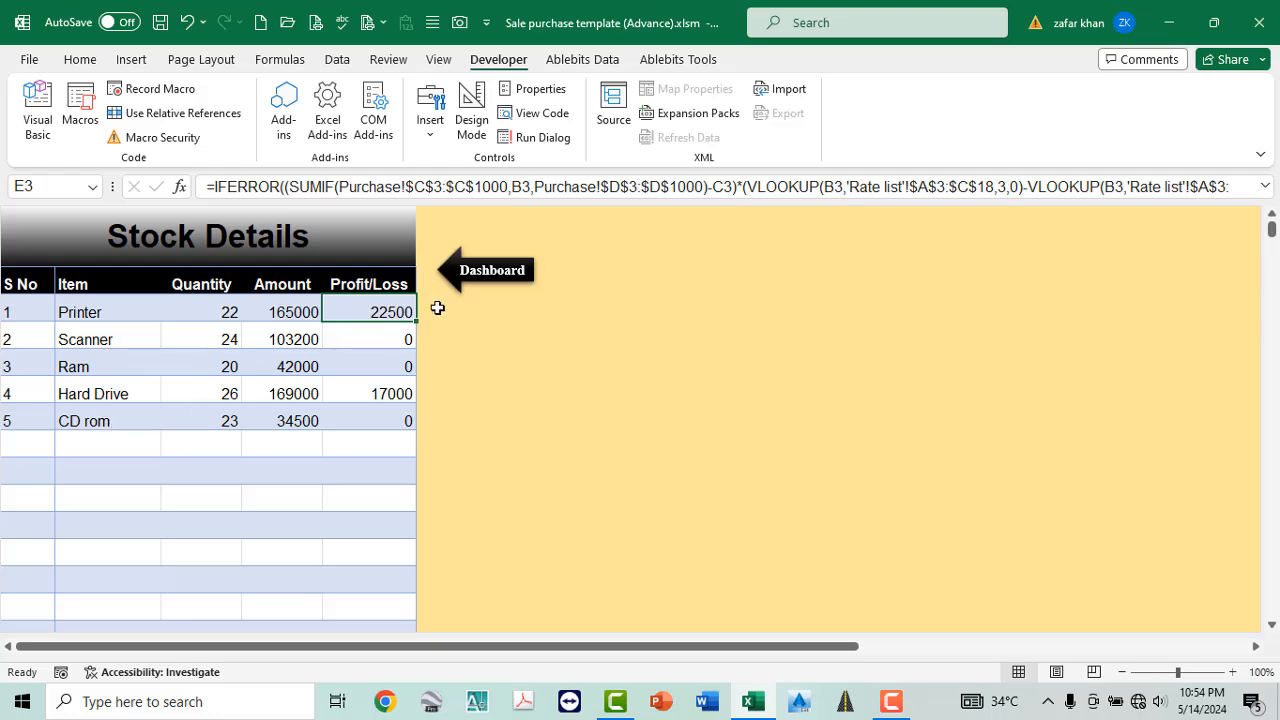
pyautogui.click(470, 272)
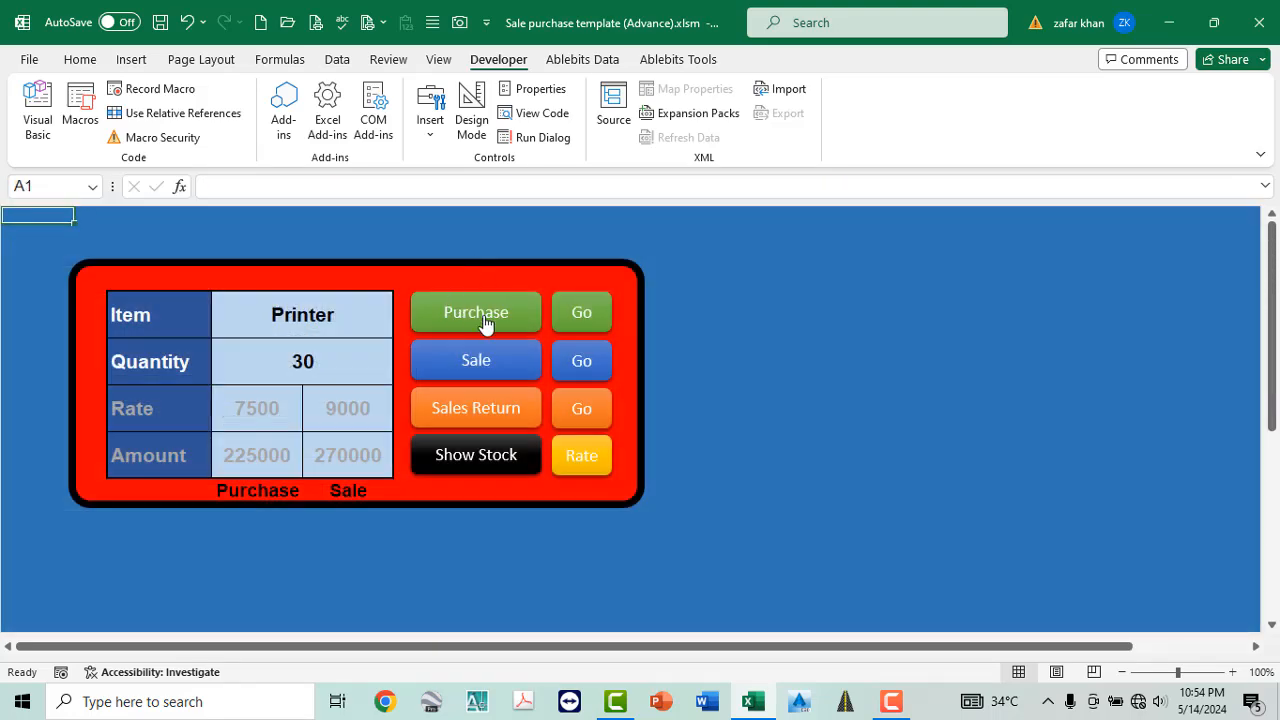
# Examine the Printer and Hard Drive entries in the sale details and sale summary, and return to the dashboard.
pyautogui.click(580, 365)
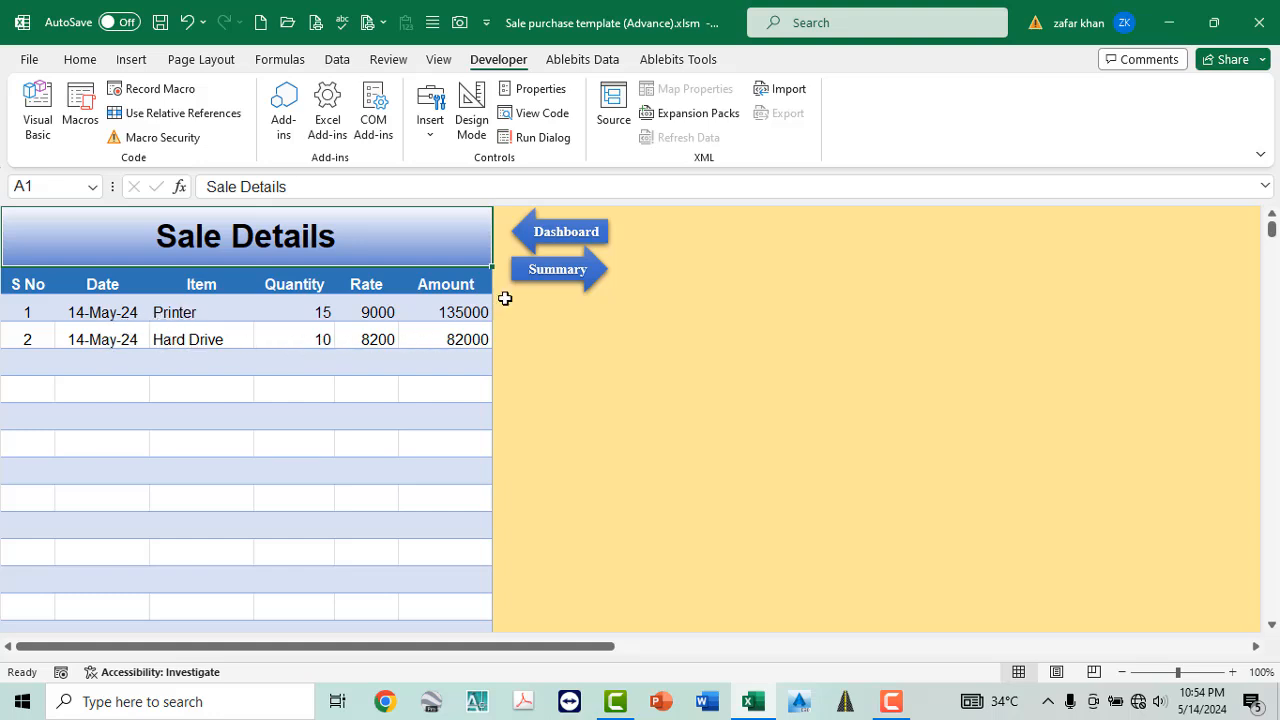
pyautogui.click(560, 278)
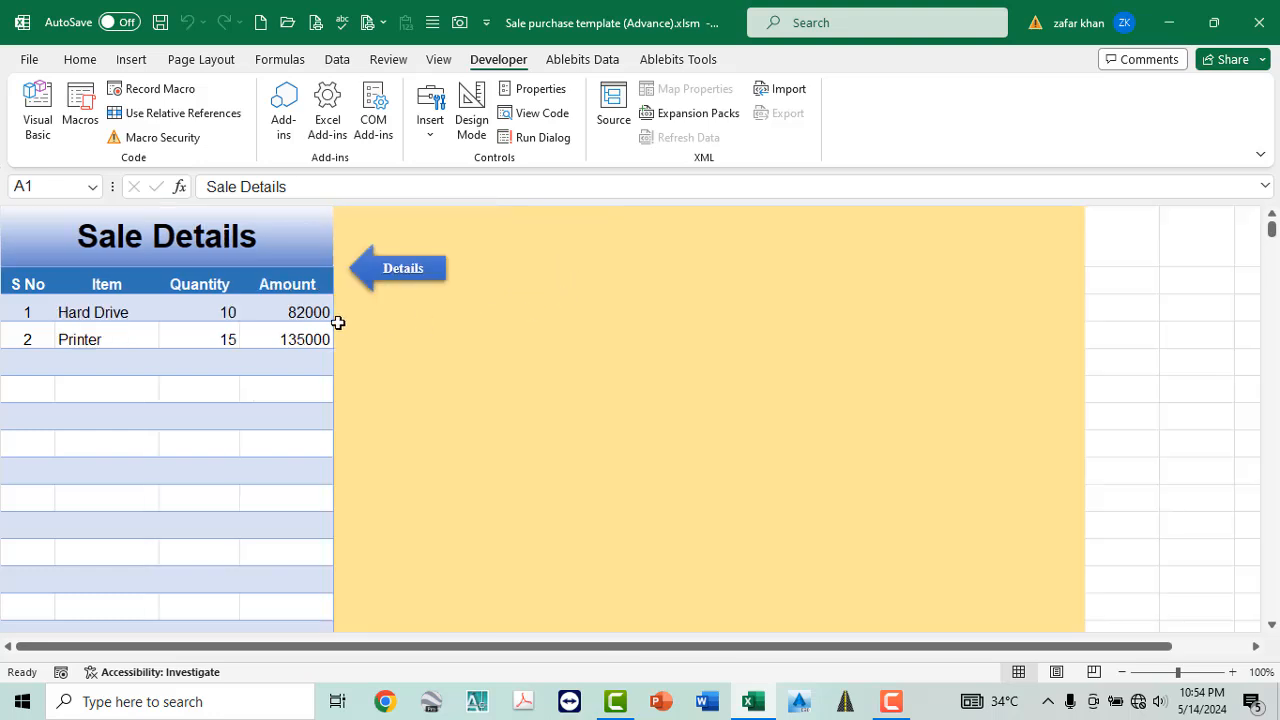
pyautogui.click(402, 278)
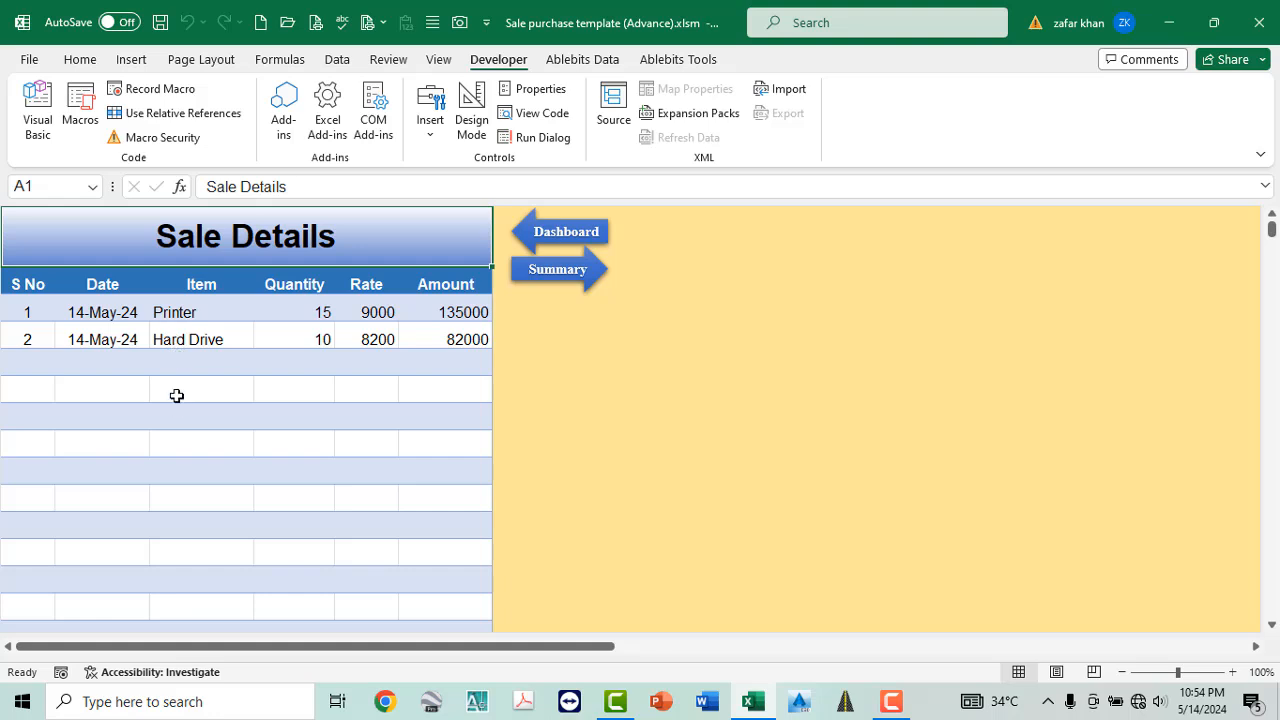
pyautogui.click(554, 280)
pyautogui.click(403, 277)
pyautogui.click(556, 232)
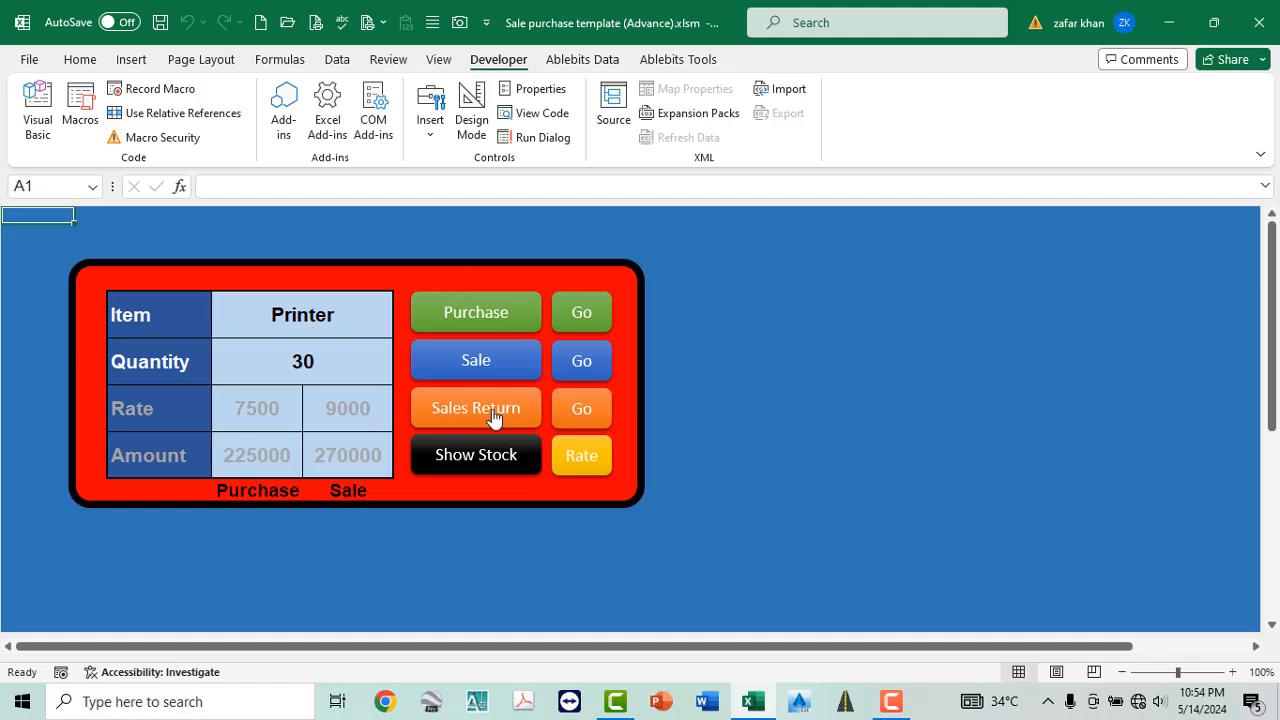
pyautogui.click(583, 368)
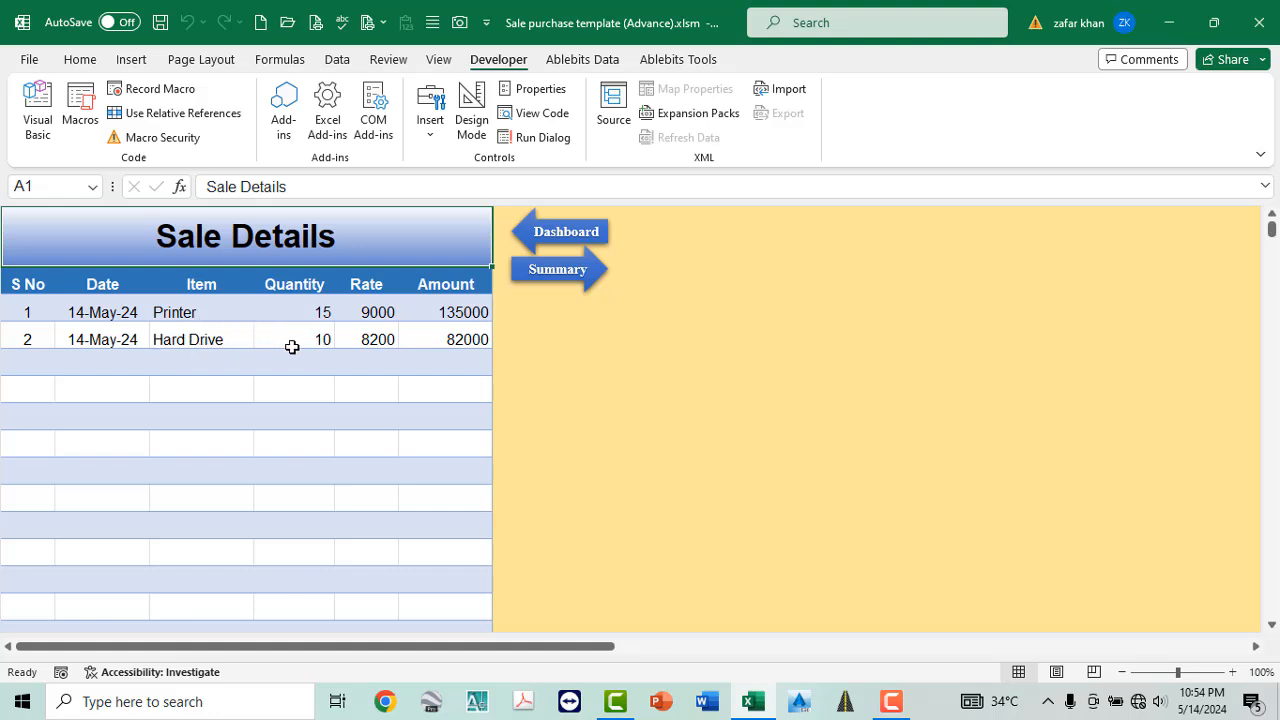
pyautogui.click(552, 236)
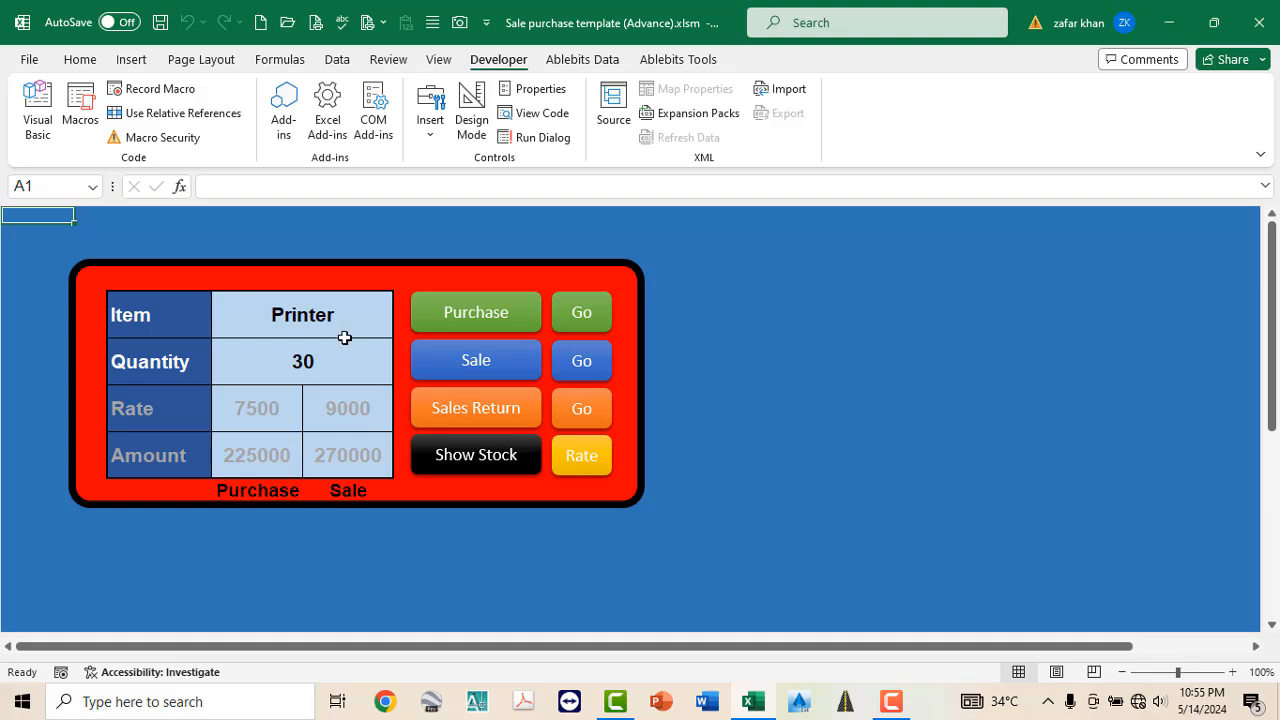
# Record the entered 30 Printer units as a purchase, and record a sales return of 3 Hard Drive units.
pyautogui.click(472, 360)
pyautogui.click(402, 330)
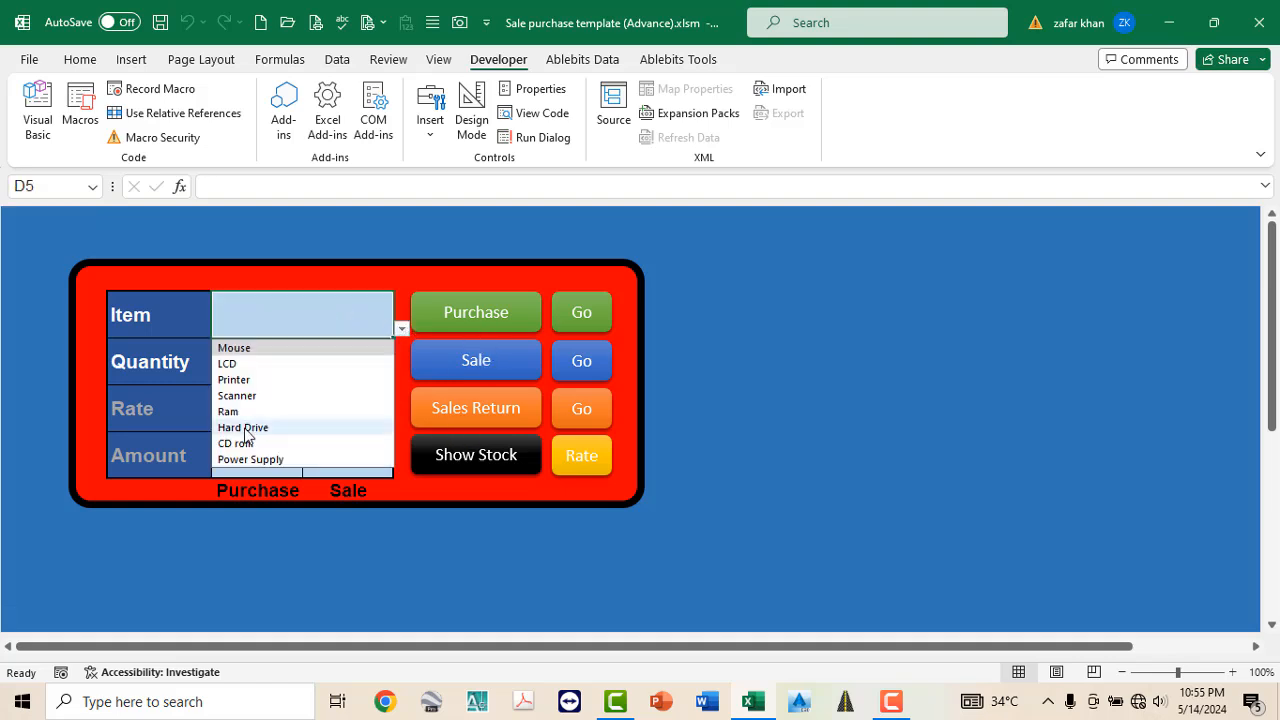
pyautogui.click(251, 422)
pyautogui.click(314, 360)
pyautogui.write('3')
pyautogui.press('Return')
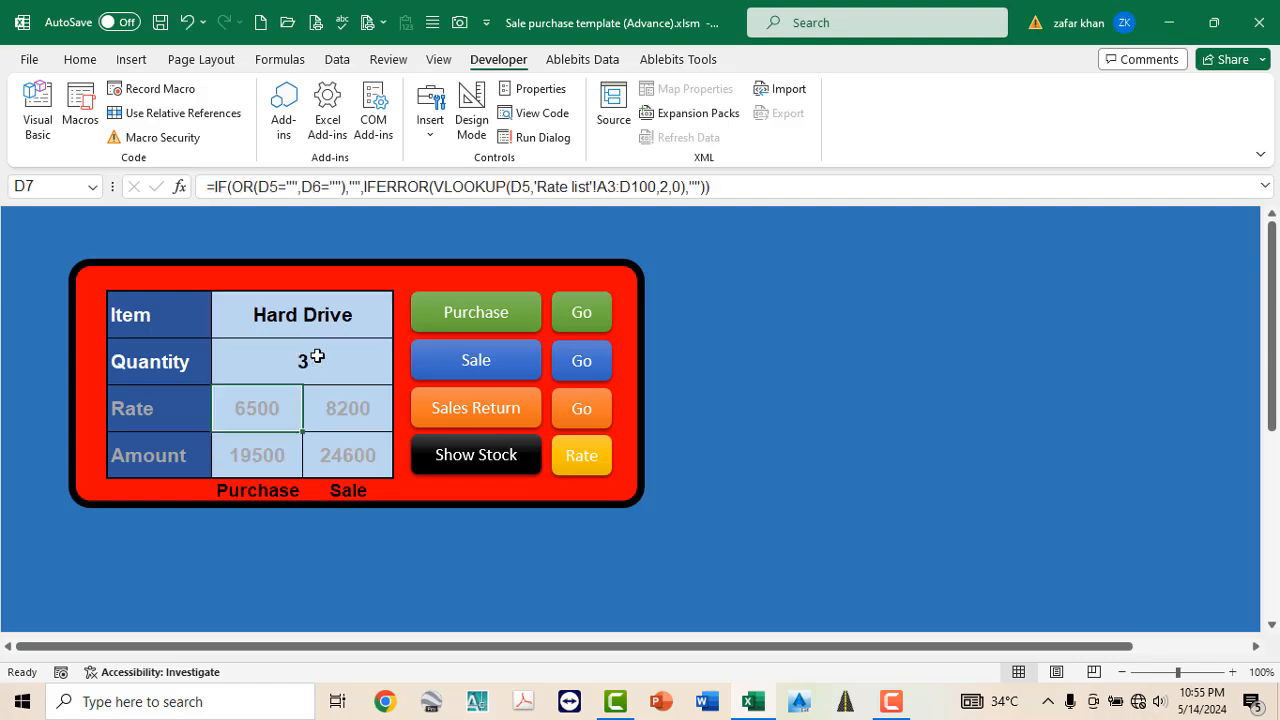
pyautogui.click(484, 414)
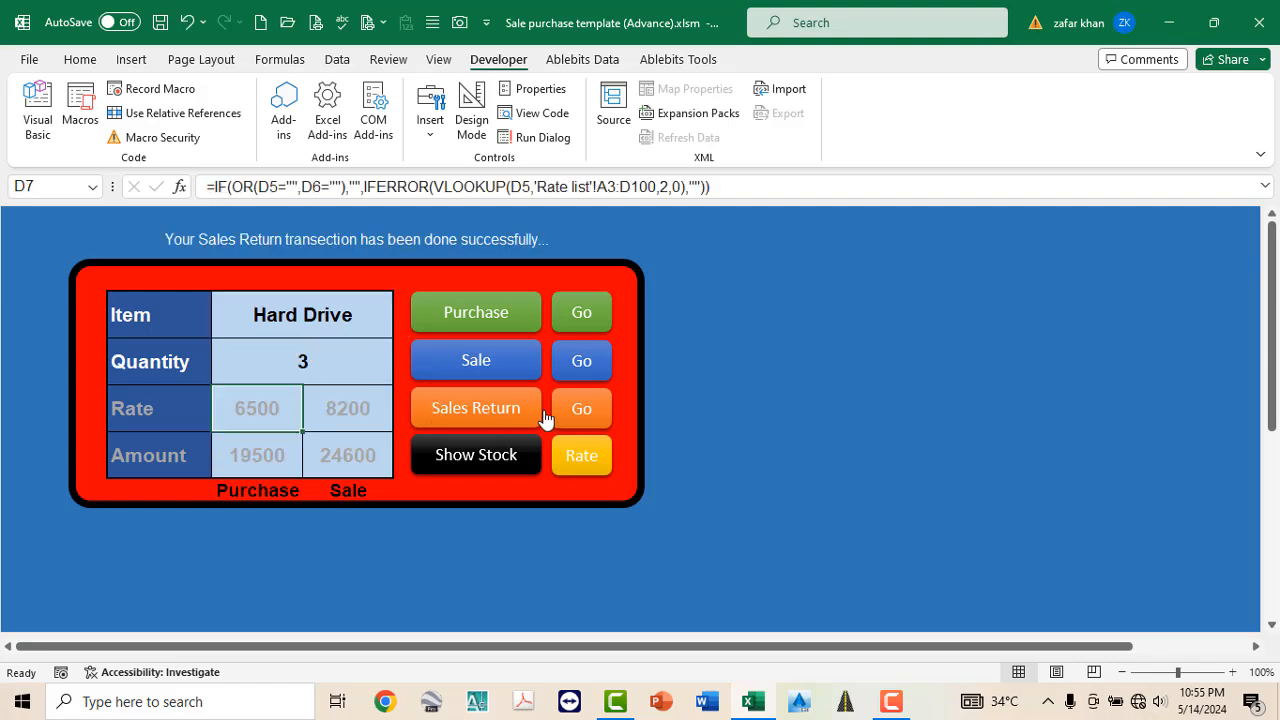
# Examine the Hard Drive quantities in the purchase details and the sale details, and return to the dashboard.
pyautogui.click(582, 314)
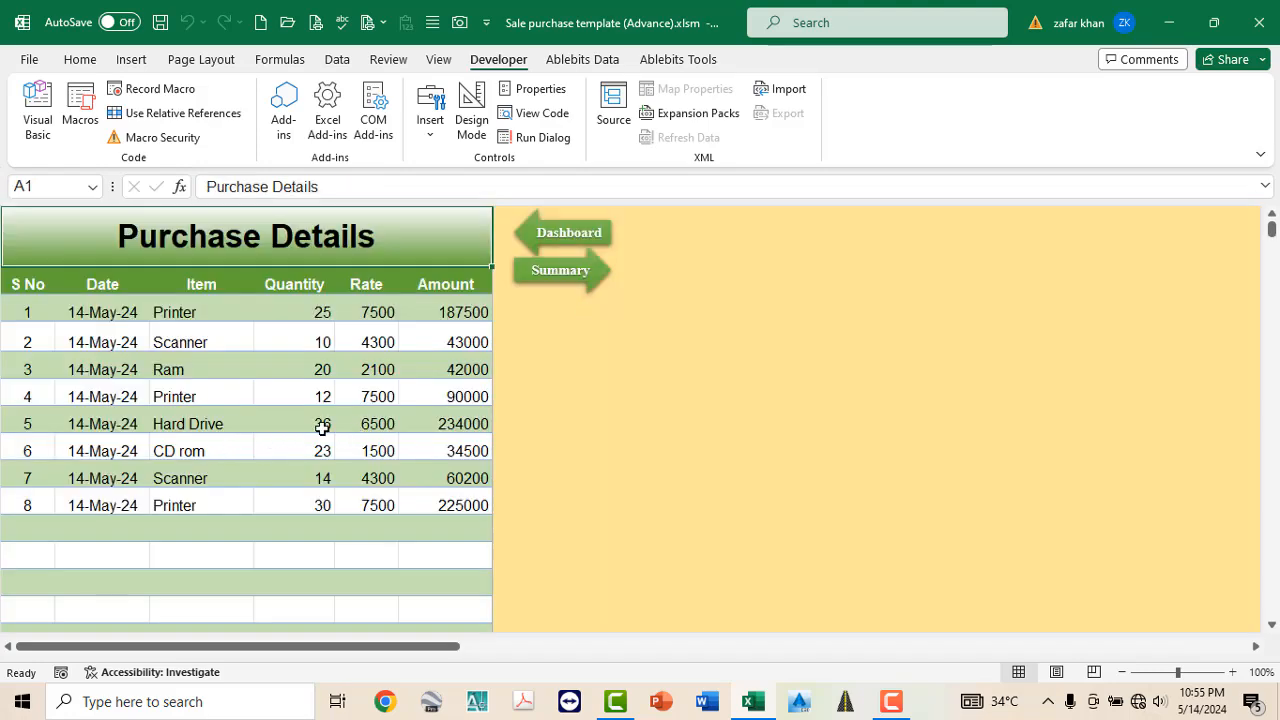
pyautogui.click(560, 234)
pyautogui.click(586, 364)
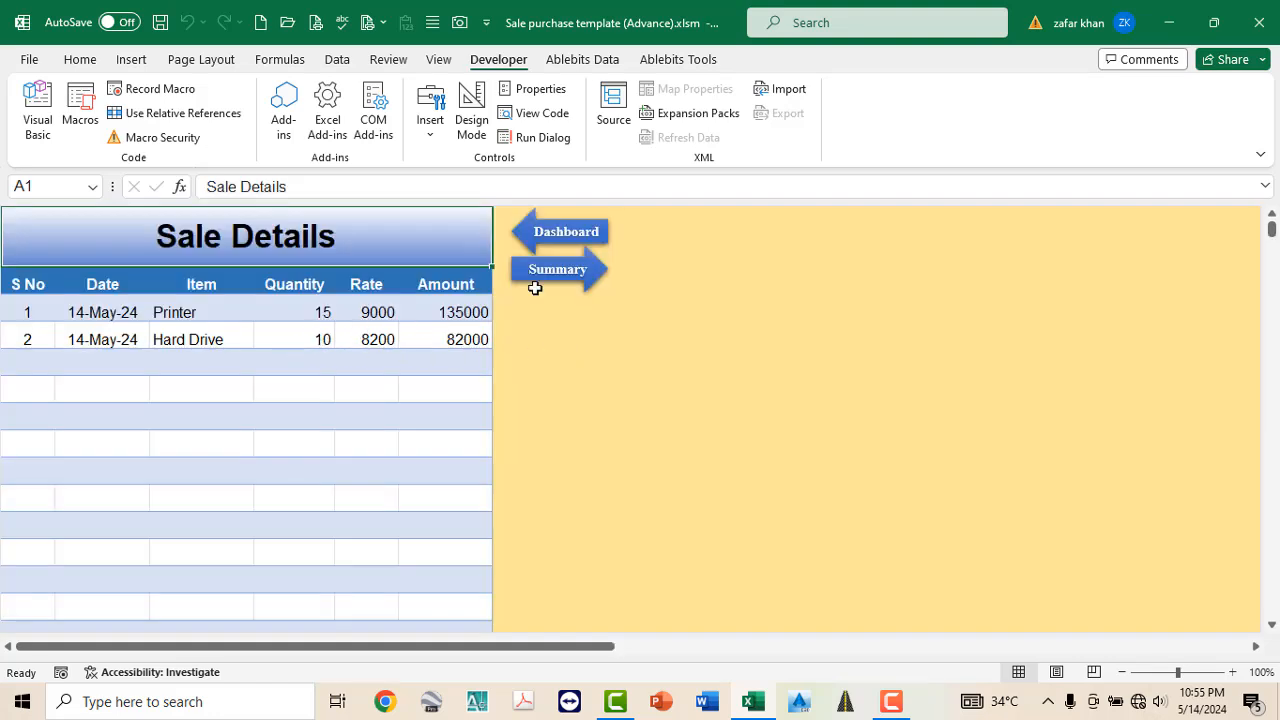
pyautogui.click(545, 231)
# Examine the Hard Drive entries in the stock details and the sales return details, and return to the dashboard.
pyautogui.click(497, 460)
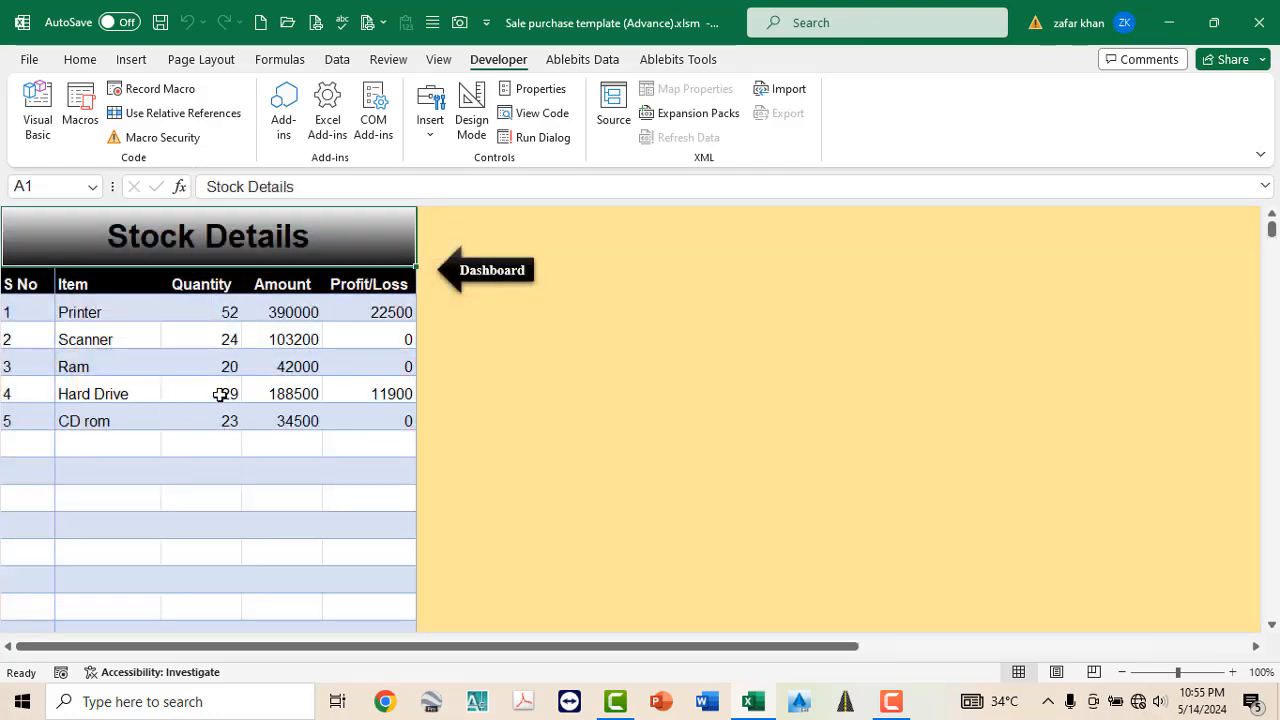
pyautogui.click(485, 275)
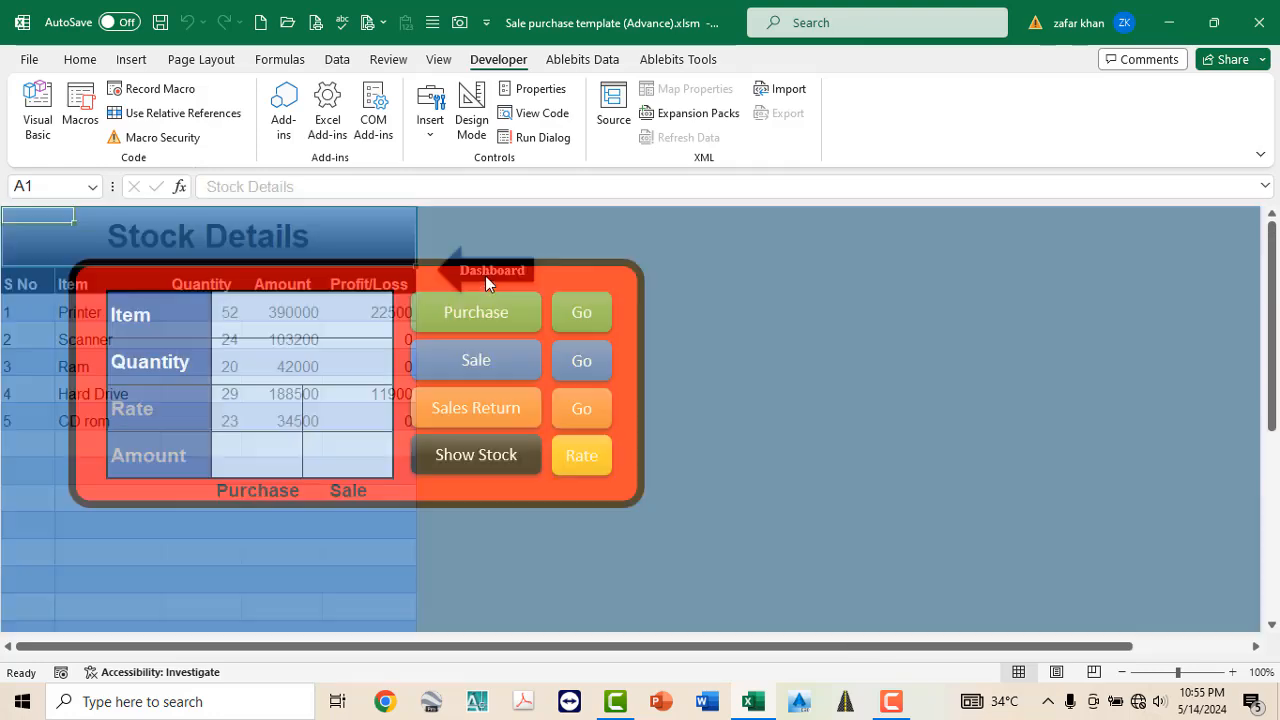
pyautogui.click(577, 408)
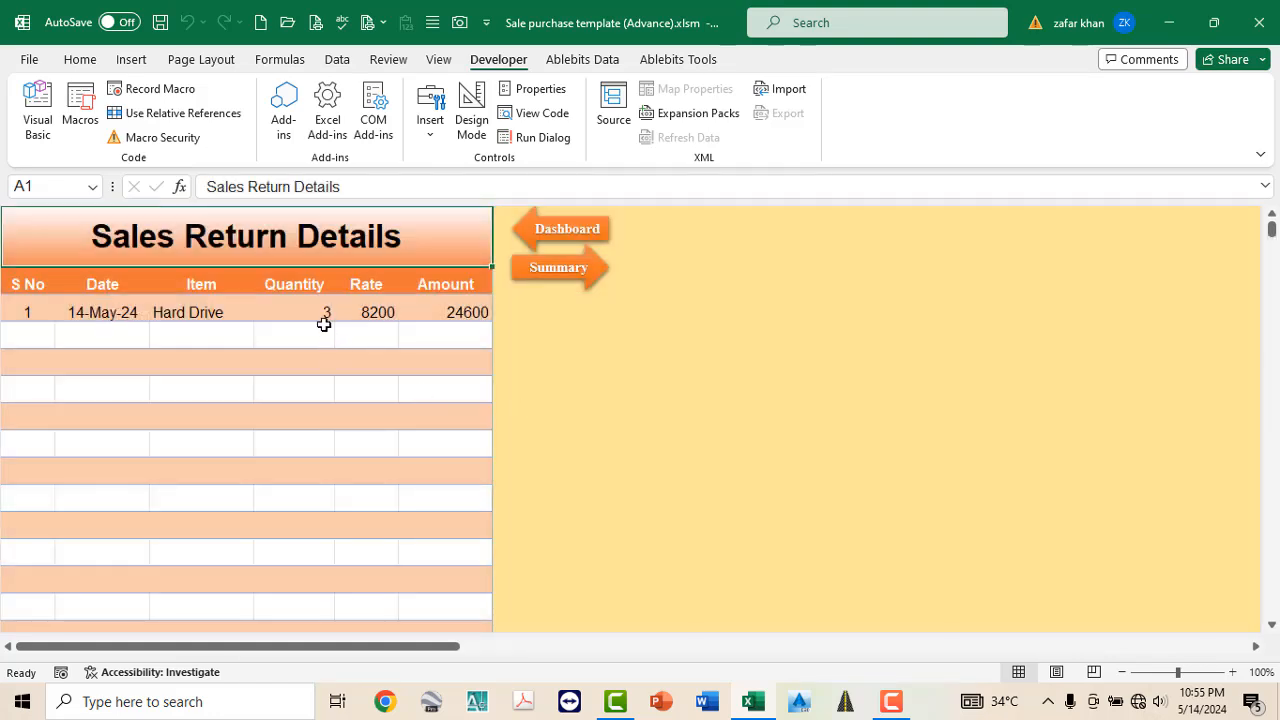
pyautogui.click(571, 238)
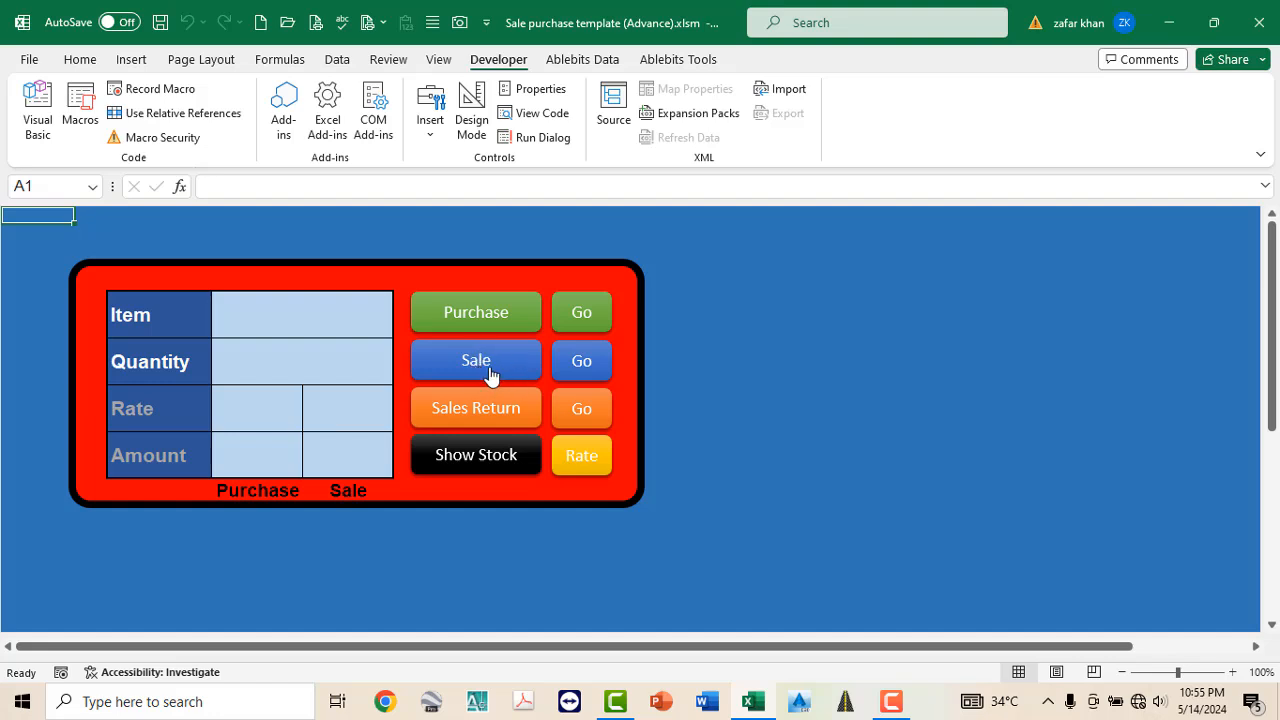
# Show the item choices on the dashboard and open the rate list.
pyautogui.click(557, 406)
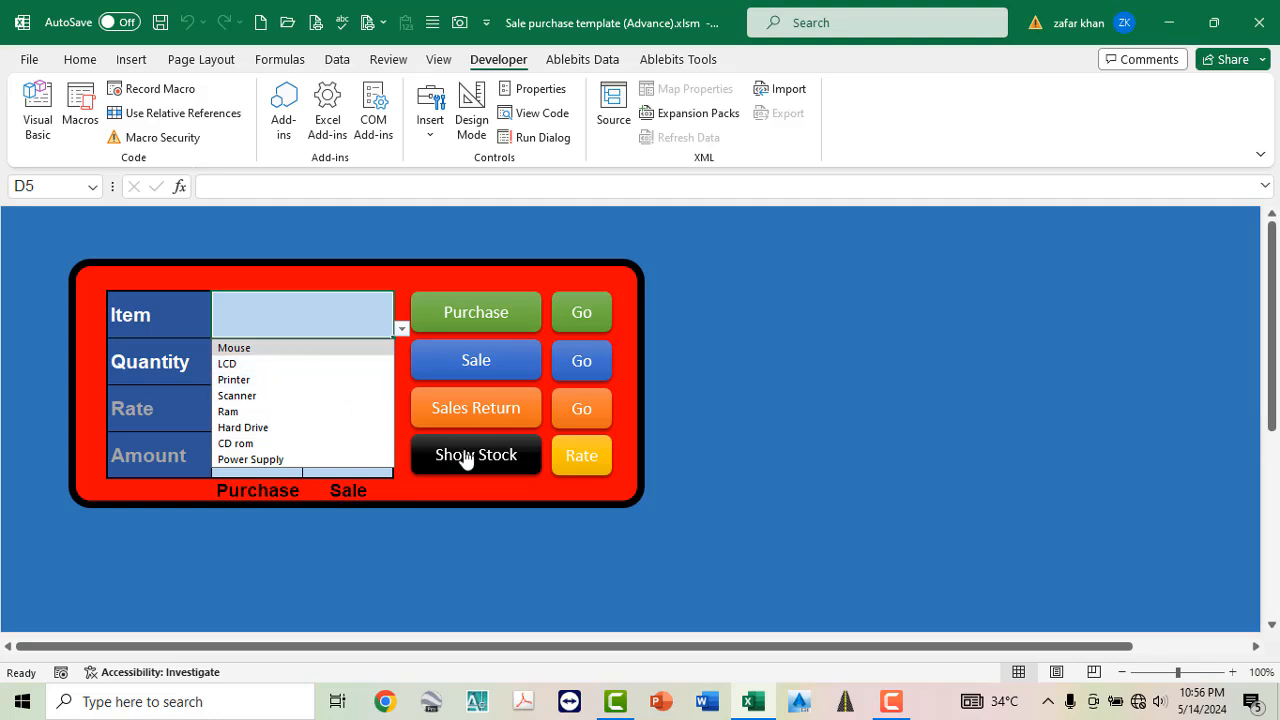
pyautogui.click(581, 460)
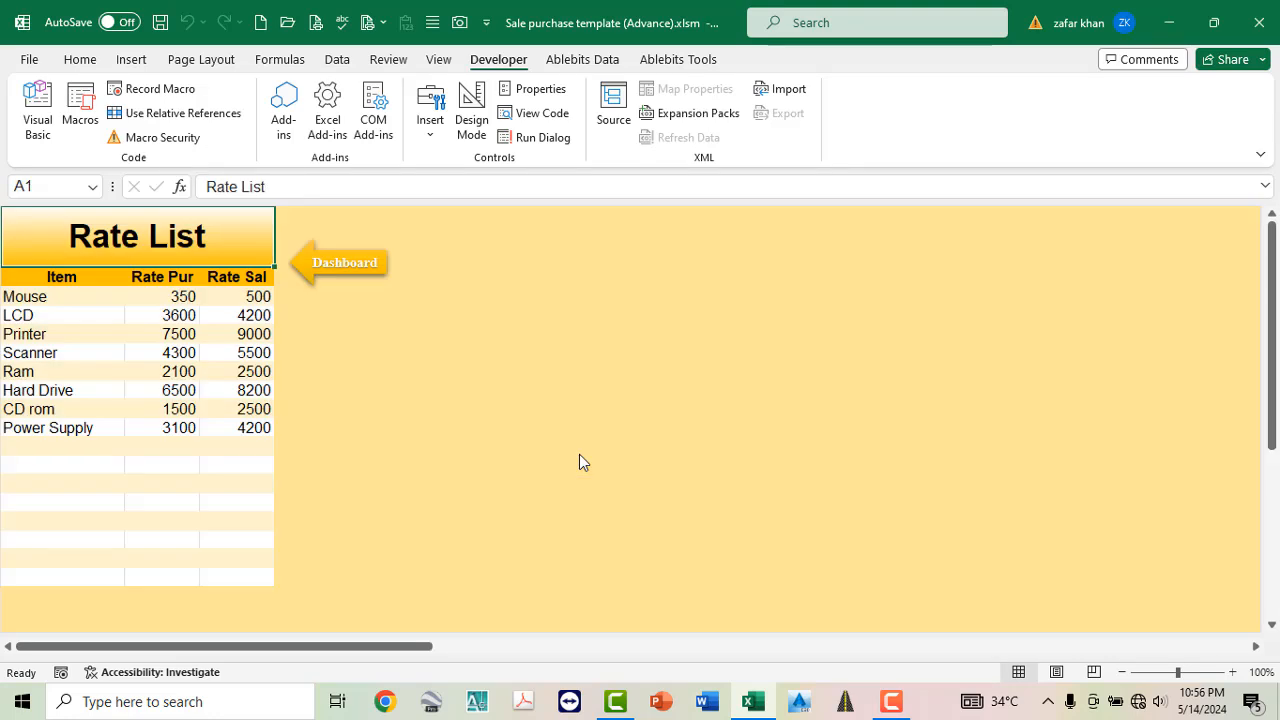
# Add Keyboard to the rate list with a purchase rate of 300 and a sale rate of 450, and return to the dashboard.
pyautogui.click(80, 446)
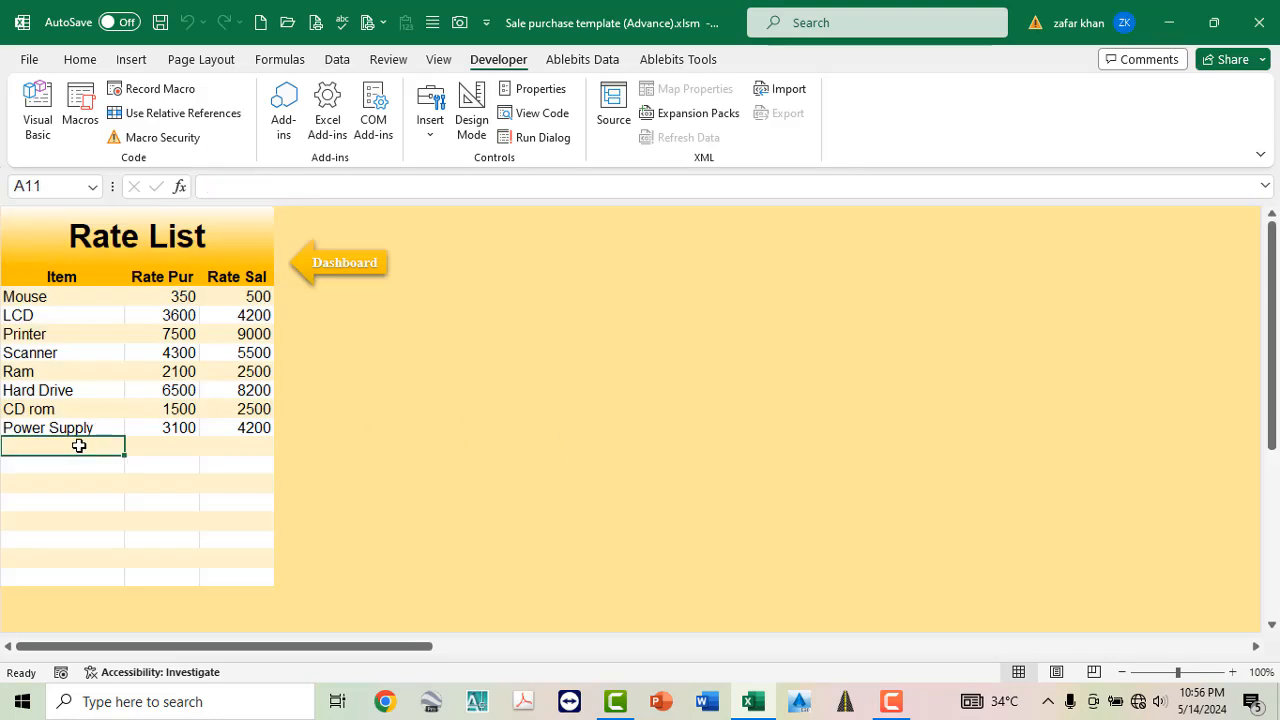
pyautogui.write('Keyboard')
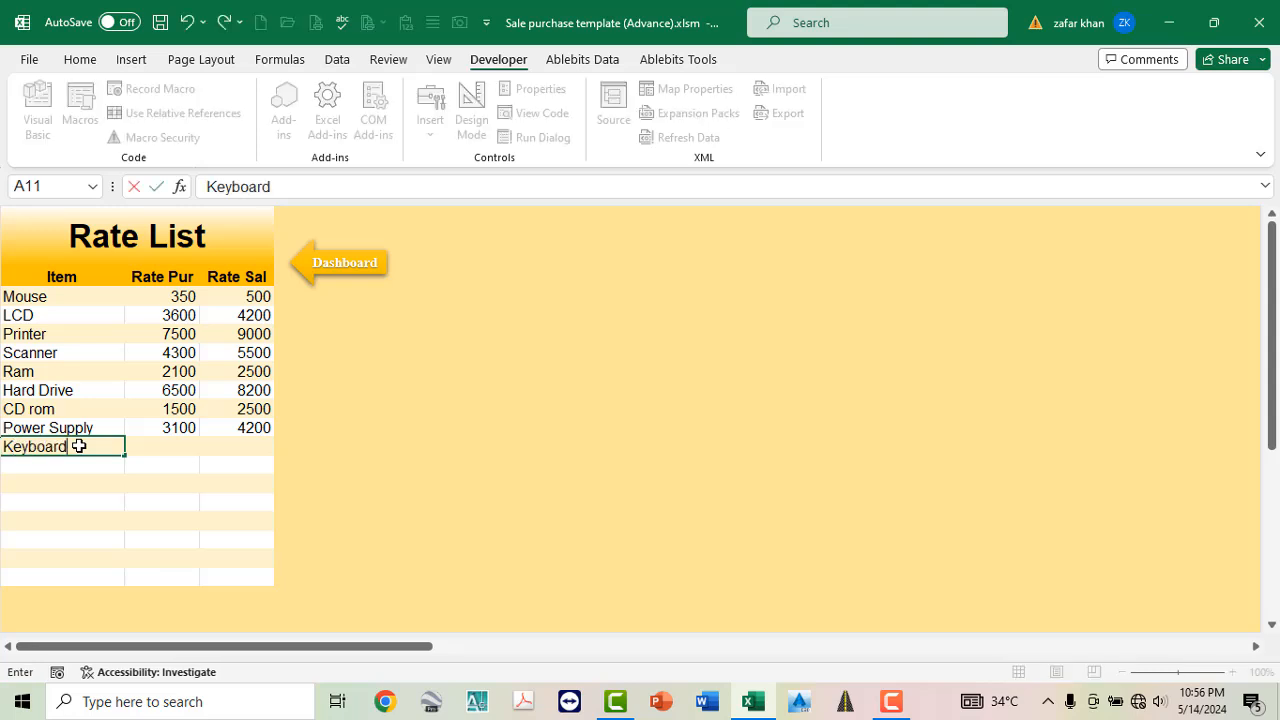
pyautogui.press('Tab')
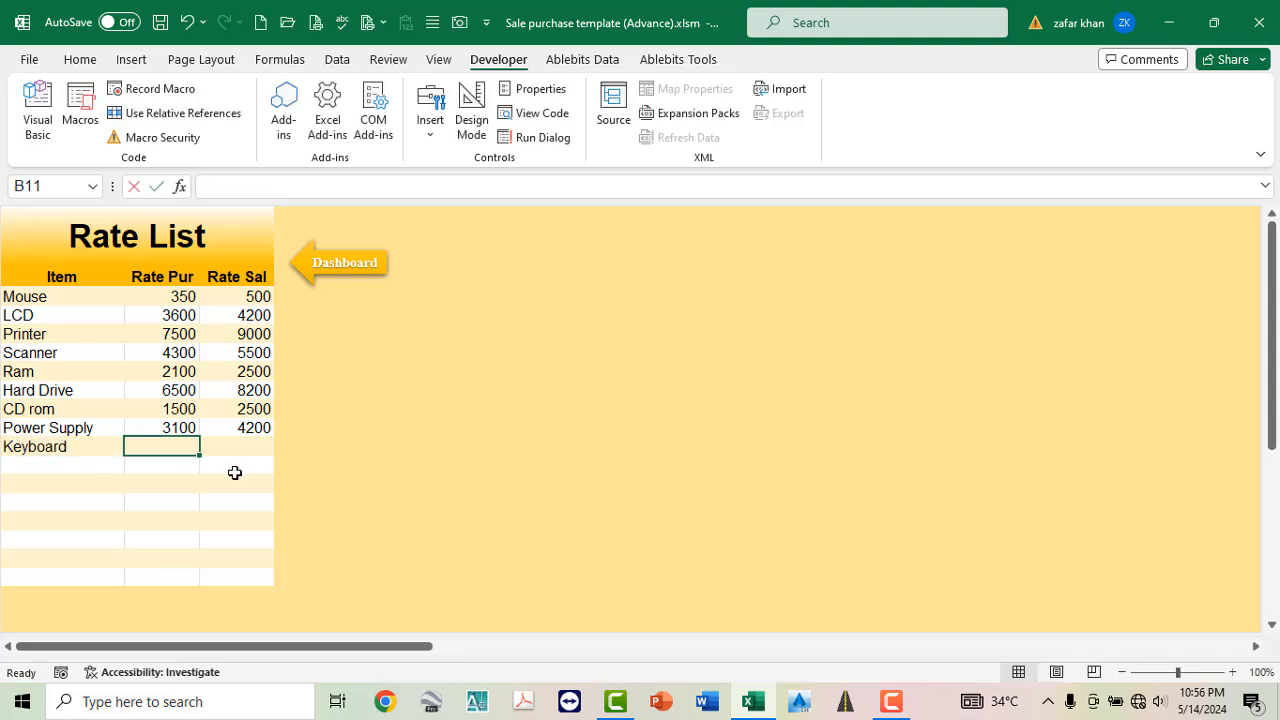
pyautogui.write('300')
pyautogui.press('Tab')
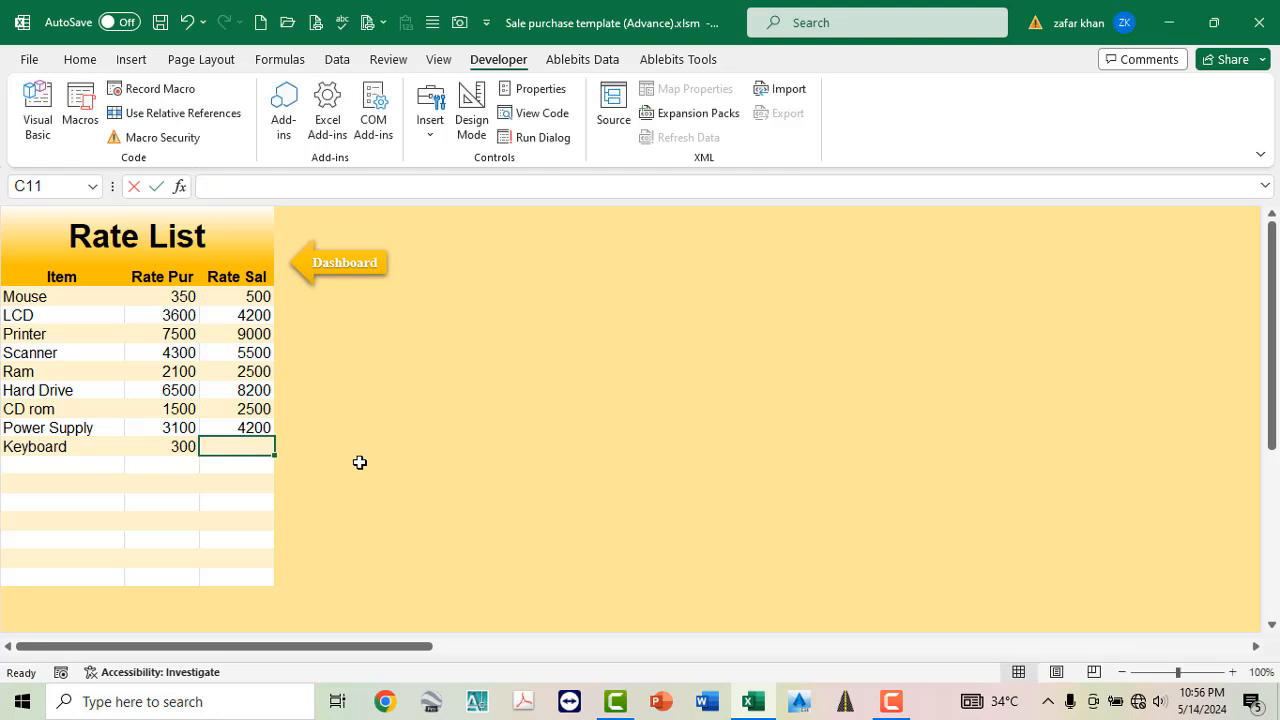
pyautogui.write('450')
pyautogui.press('Down')
pyautogui.click(345, 264)
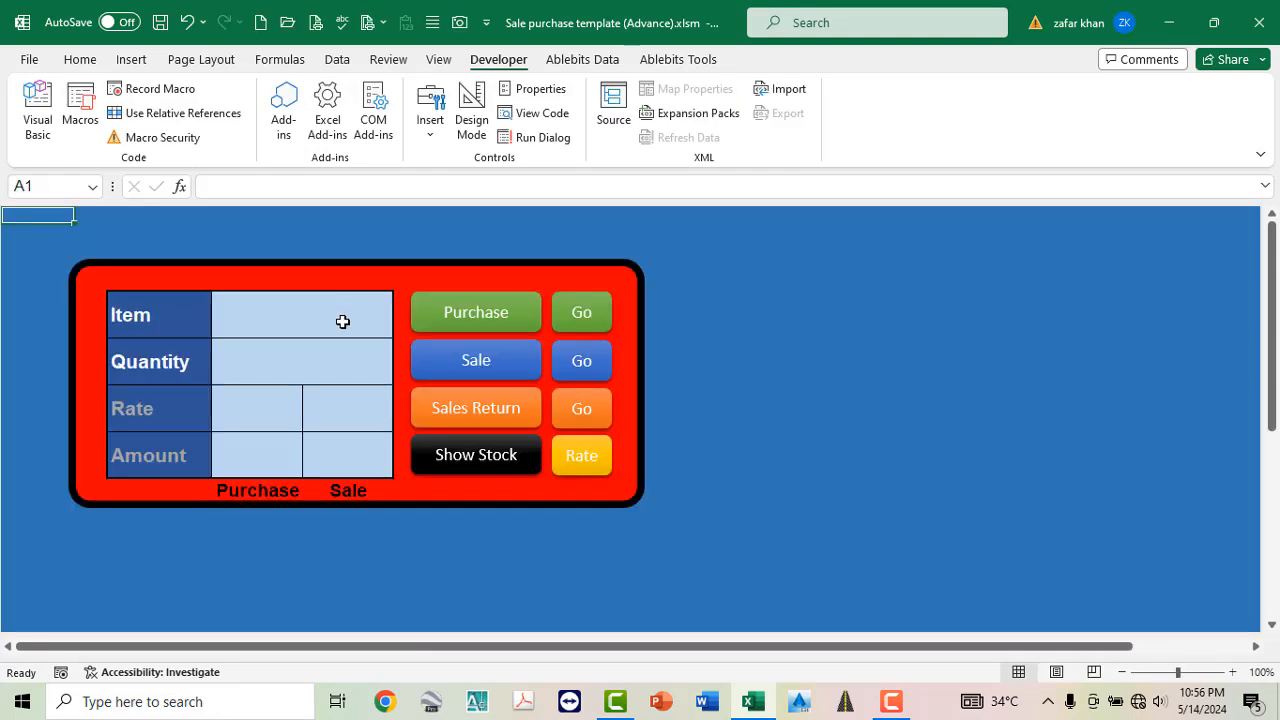
# Choose Keyboard as the dashboard item and set its quantity to 15.
pyautogui.click(401, 329)
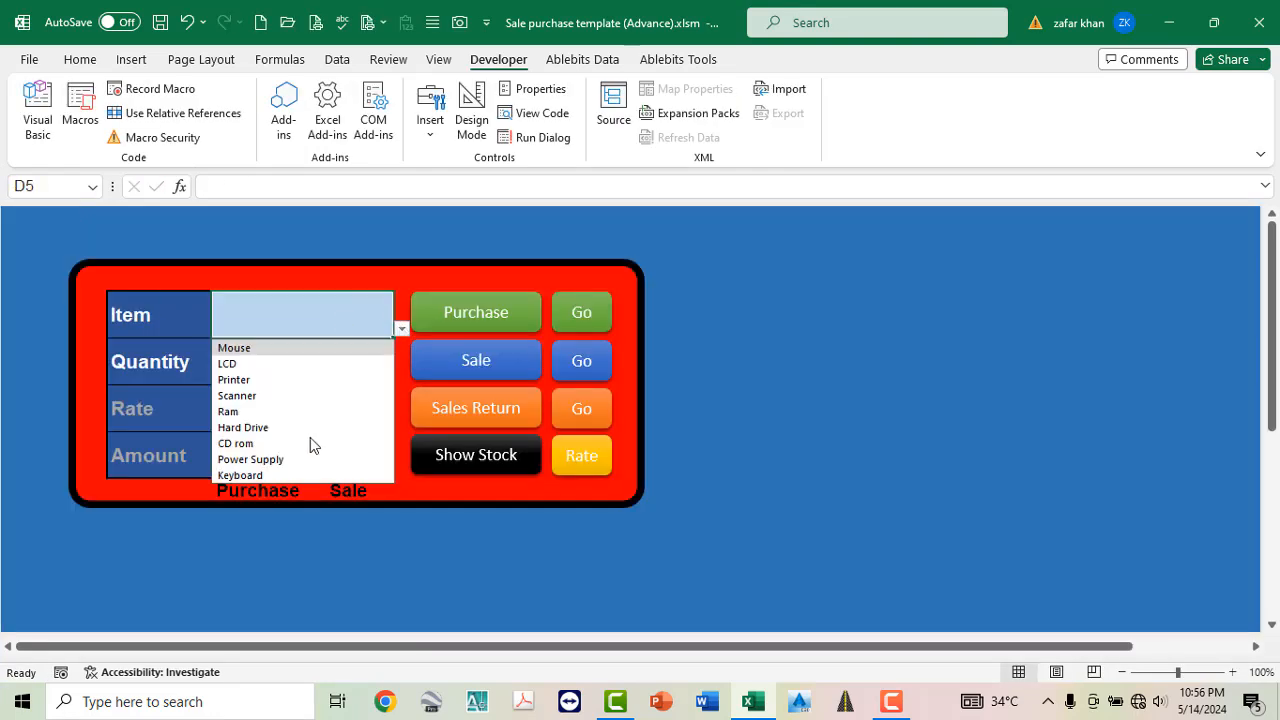
pyautogui.click(240, 476)
pyautogui.click(286, 363)
pyautogui.write('15')
pyautogui.press('Return')
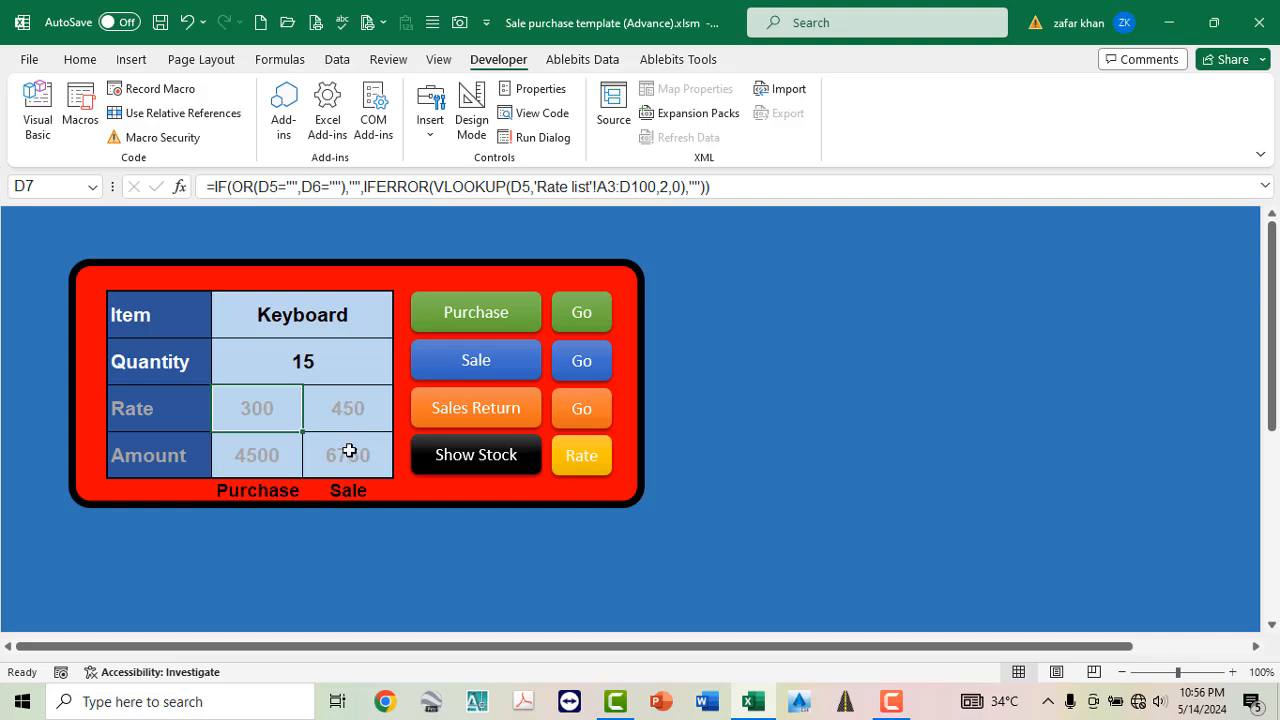
# Try to record the 15 Keyboard units as a sale, and record them as a purchase instead.
pyautogui.click(472, 360)
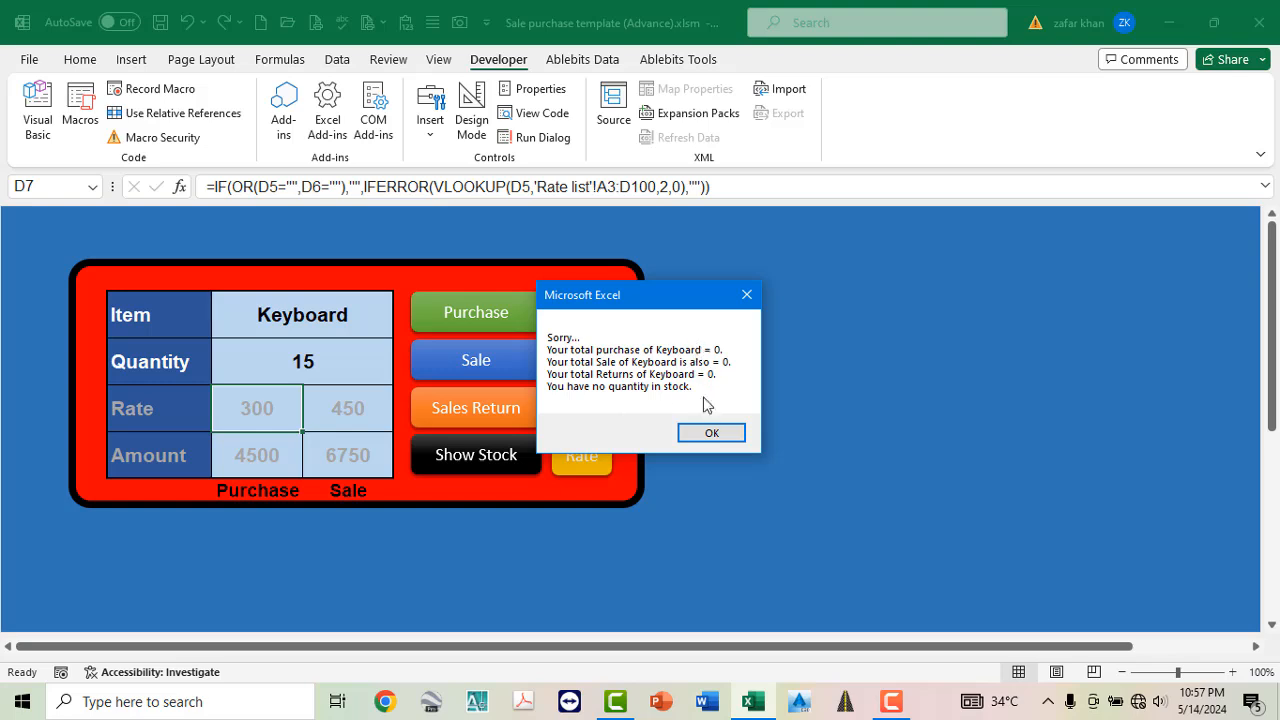
pyautogui.click(711, 433)
pyautogui.click(480, 333)
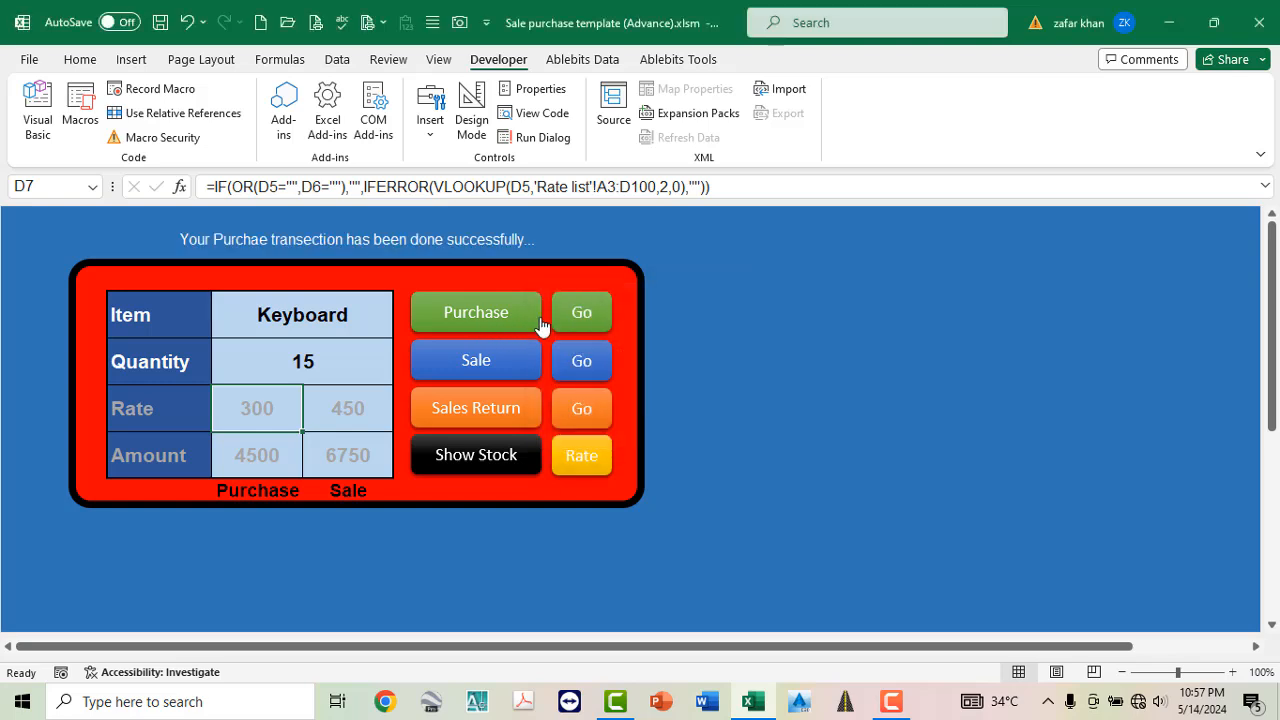
# Examine the Keyboard entry in the purchase details and the stock details, and return to the dashboard.
pyautogui.click(580, 314)
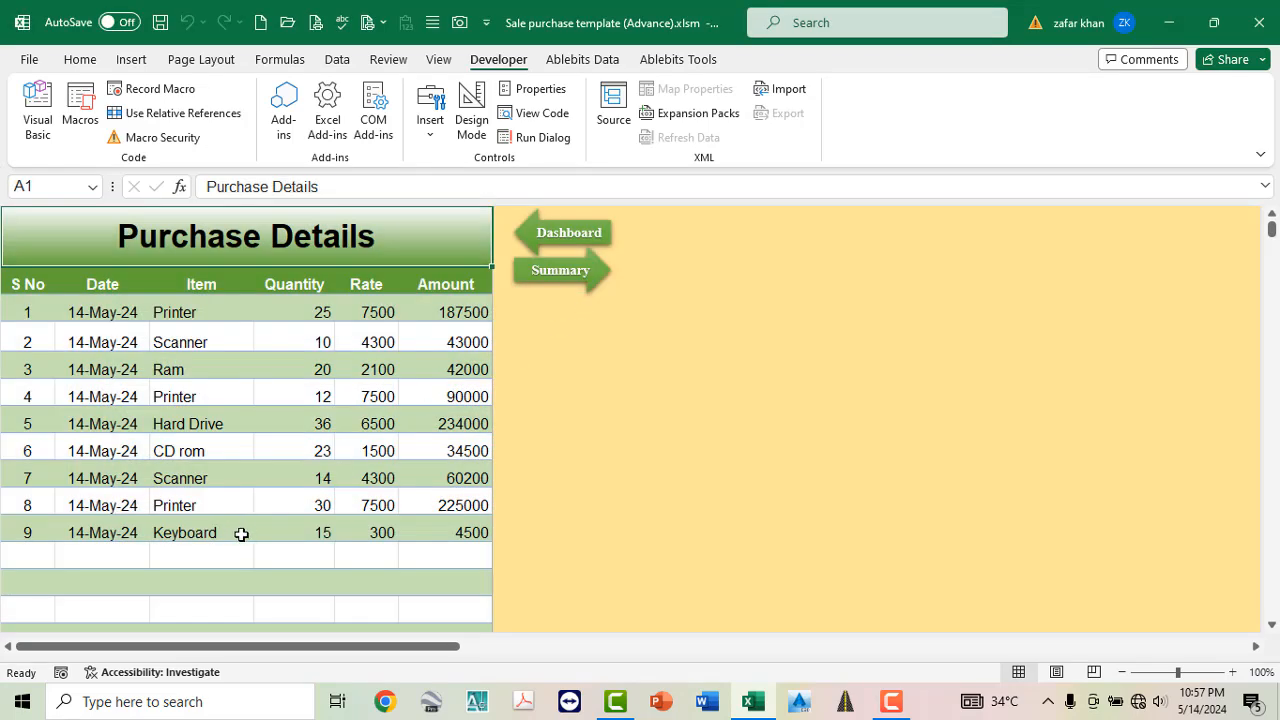
pyautogui.click(546, 240)
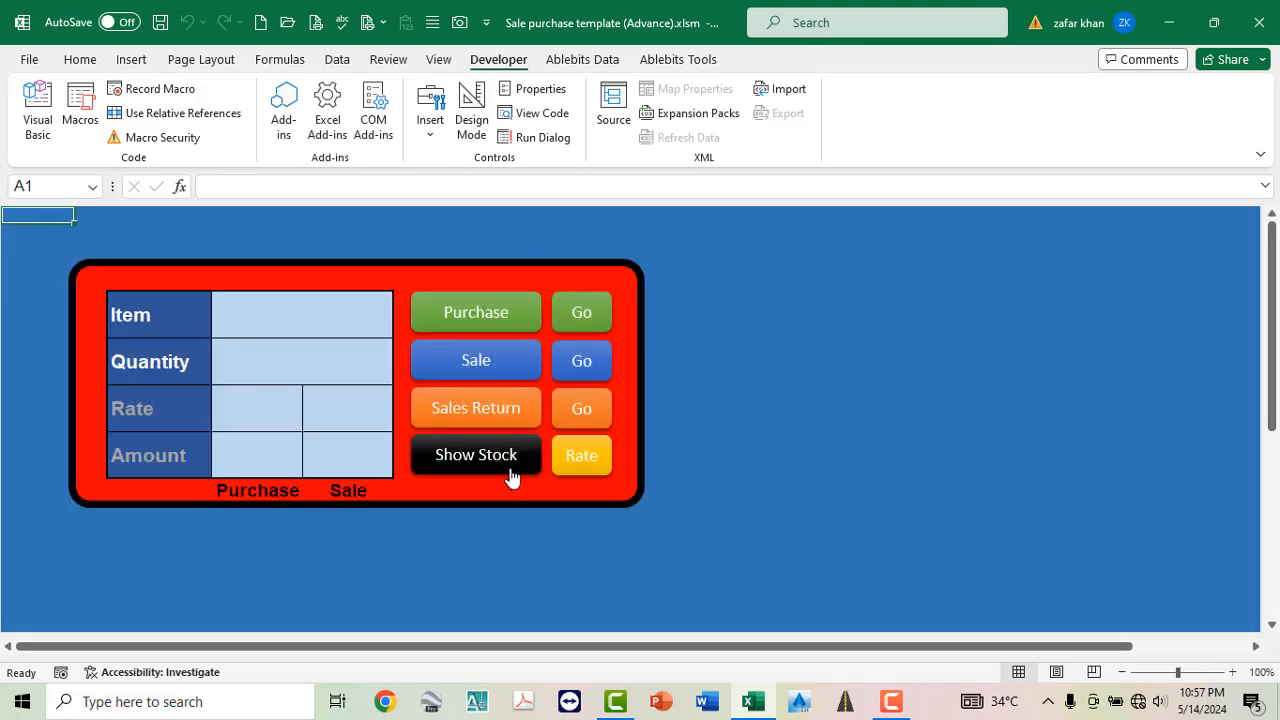
pyautogui.click(486, 455)
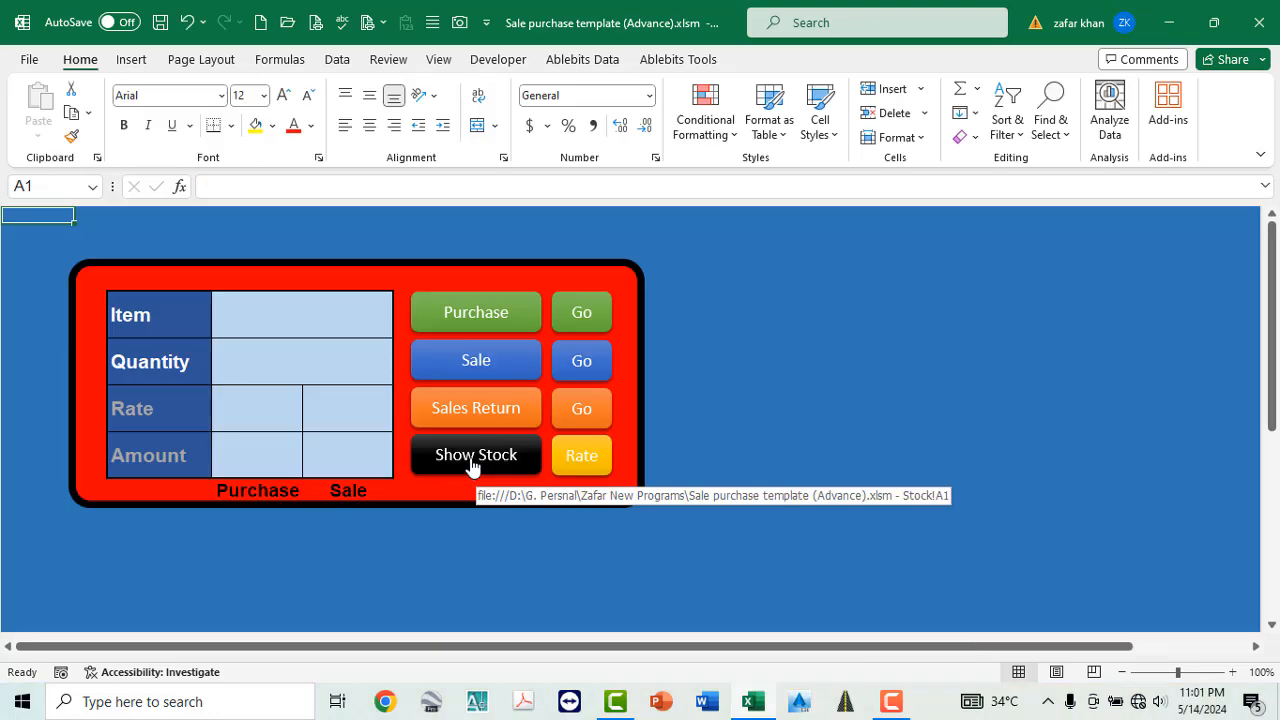
pyautogui.click(471, 462)
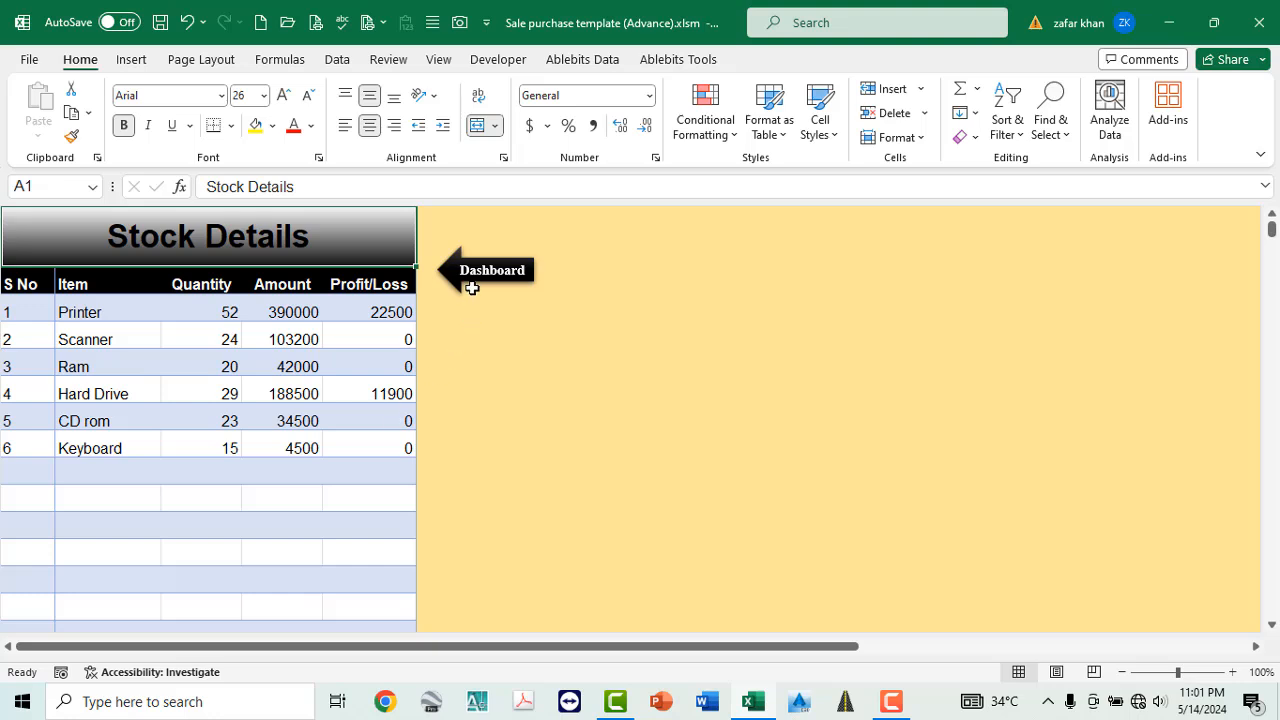
pyautogui.click(478, 270)
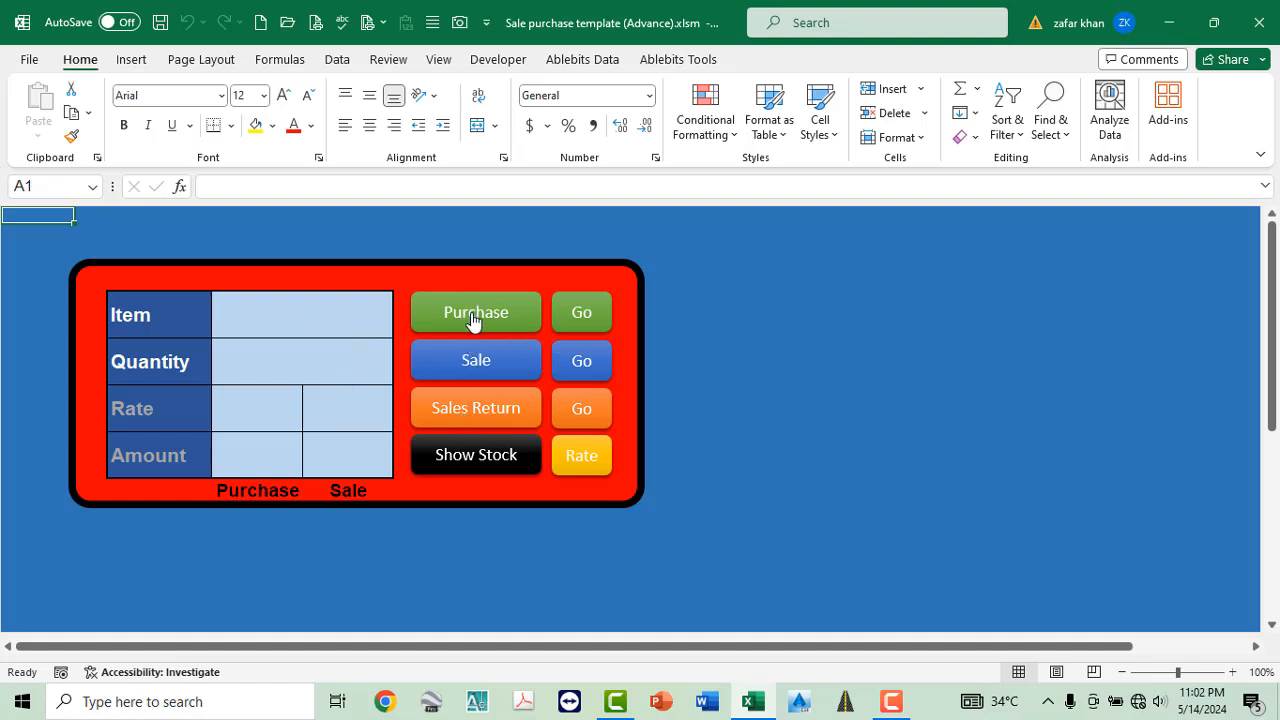
# Review the purchase details, sale details and sales return details, and return to the dashboard.
pyautogui.click(575, 316)
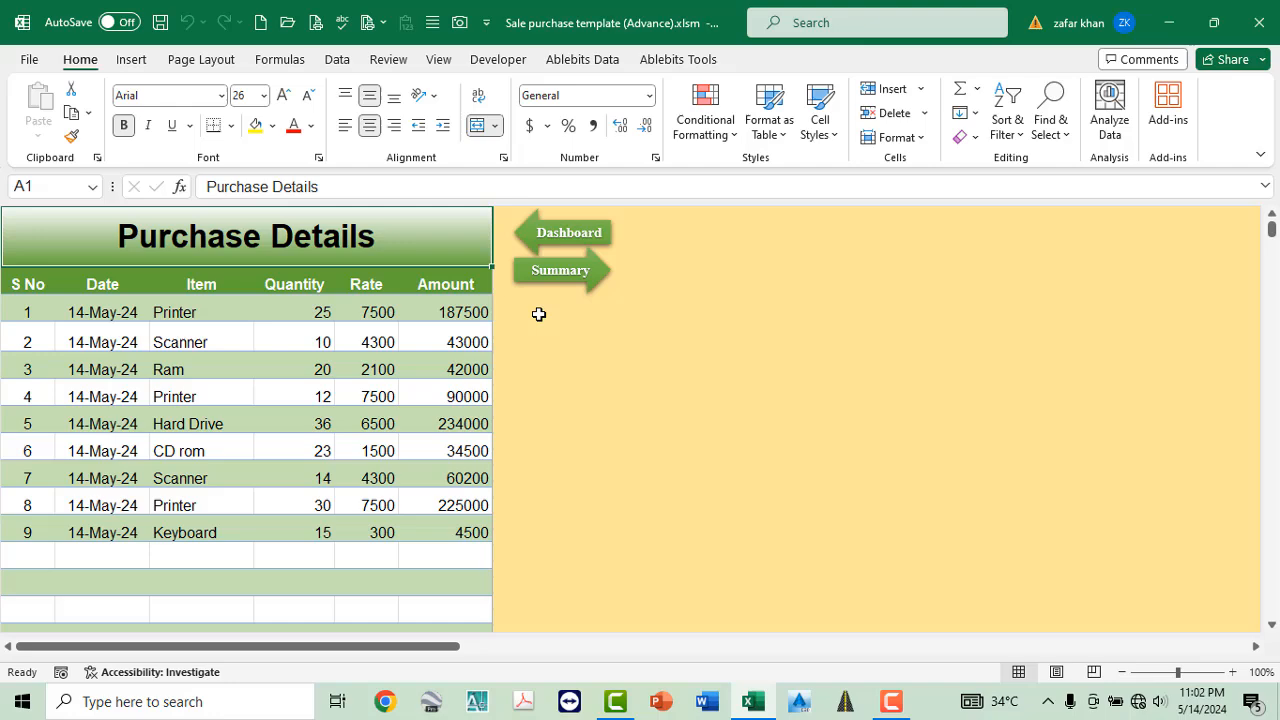
pyautogui.click(571, 235)
pyautogui.click(578, 362)
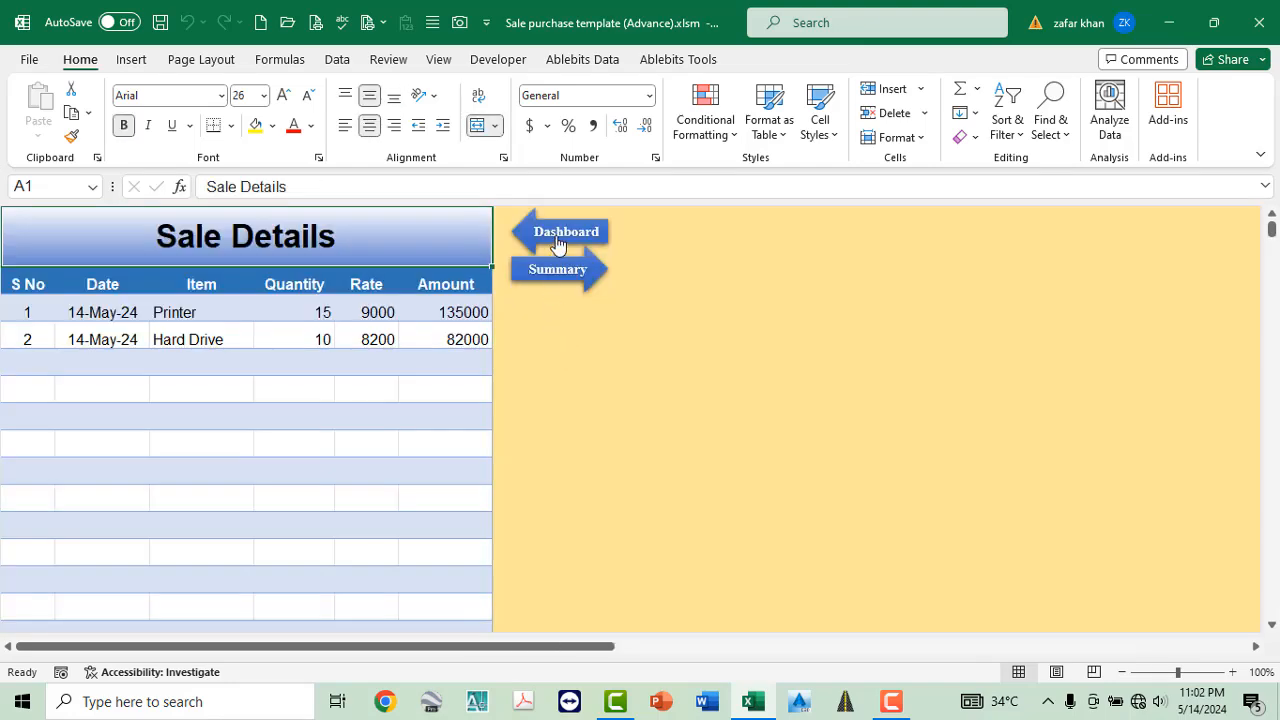
pyautogui.click(558, 240)
pyautogui.click(575, 408)
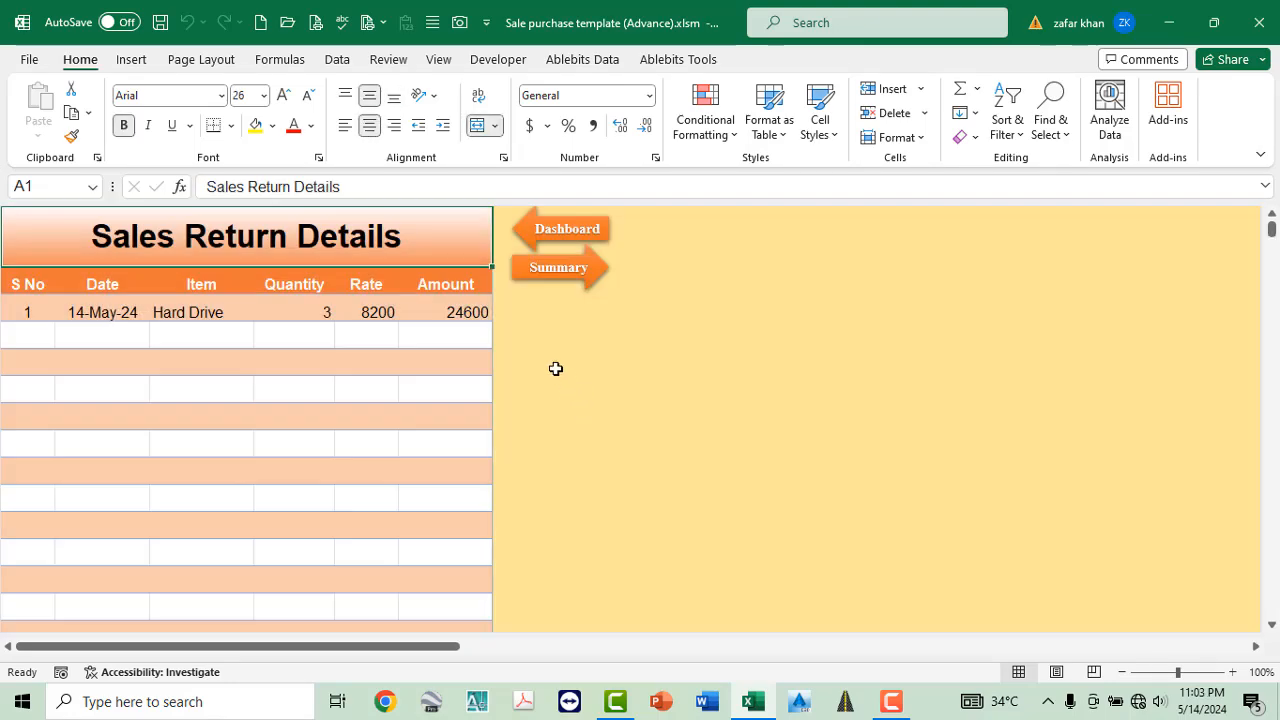
pyautogui.click(559, 236)
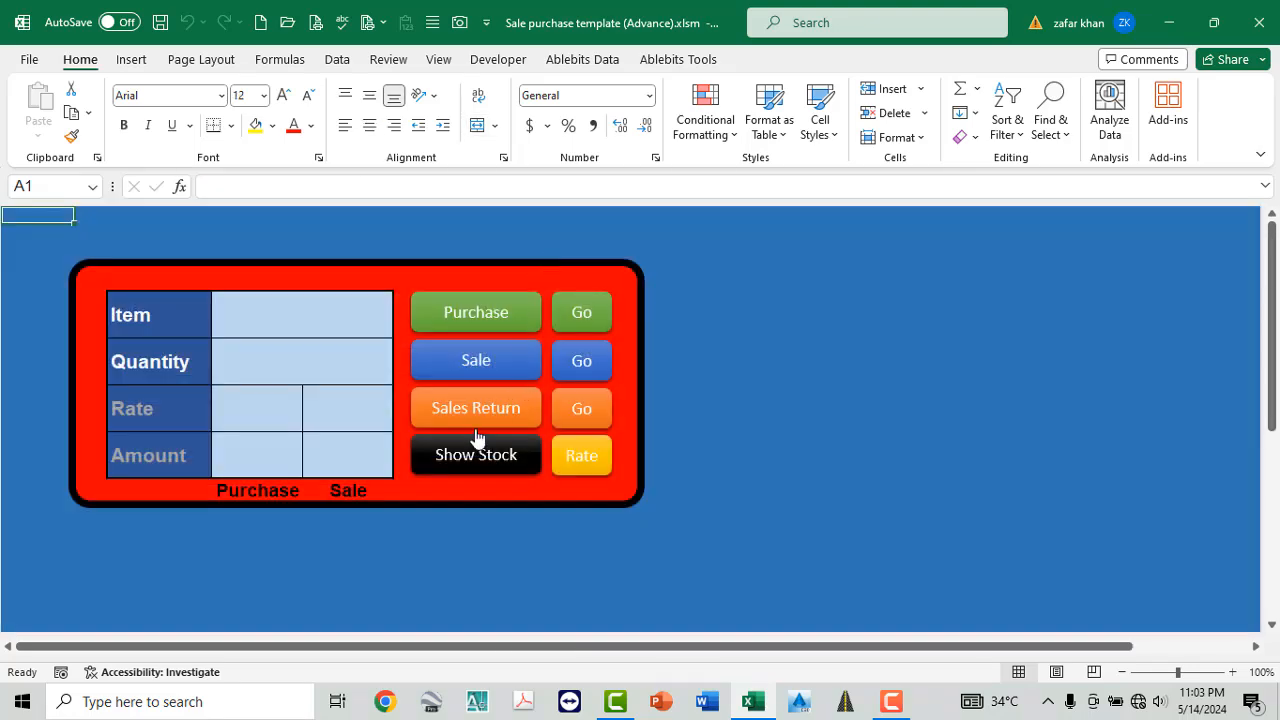
# Review the stock details and the rate list, and return to the dashboard.
pyautogui.click(472, 456)
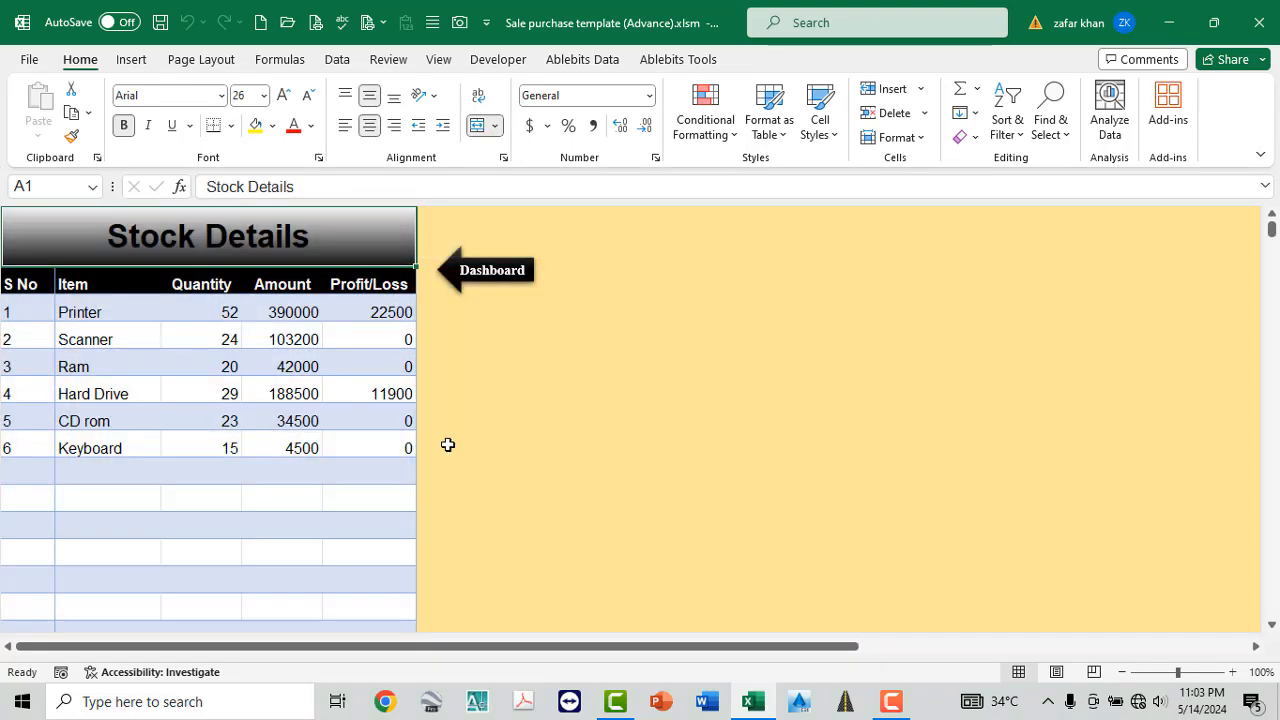
pyautogui.click(477, 273)
pyautogui.click(578, 462)
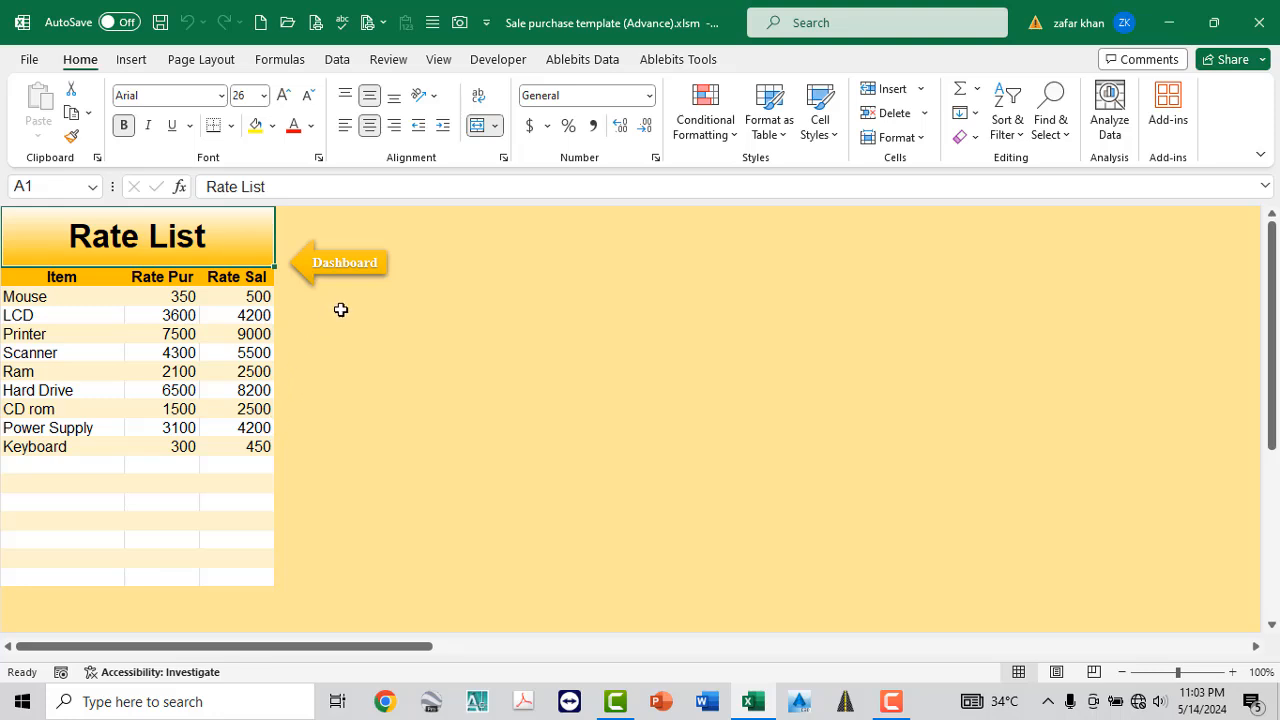
pyautogui.click(340, 264)
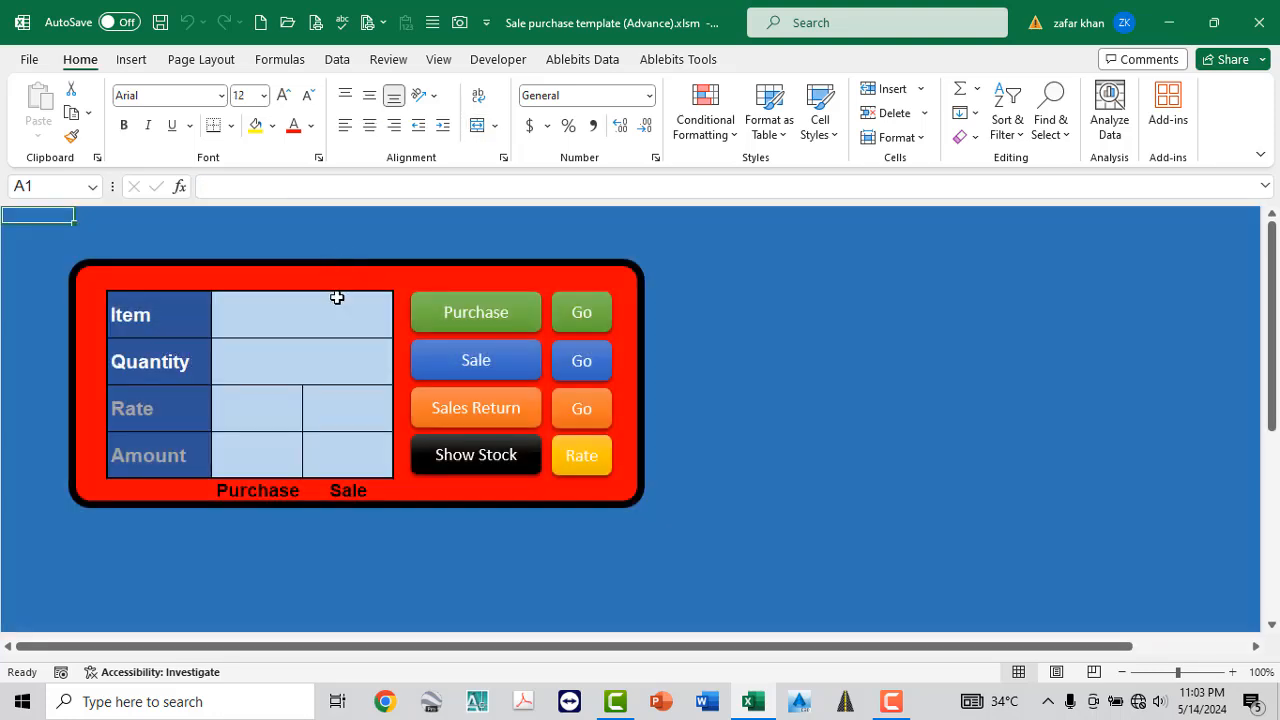
# Open the dashboard sheet's VBA code, examine the purchase, sale and sales_return procedures, and close the code editor.
pyautogui.click(320, 372)
pyautogui.click(497, 66)
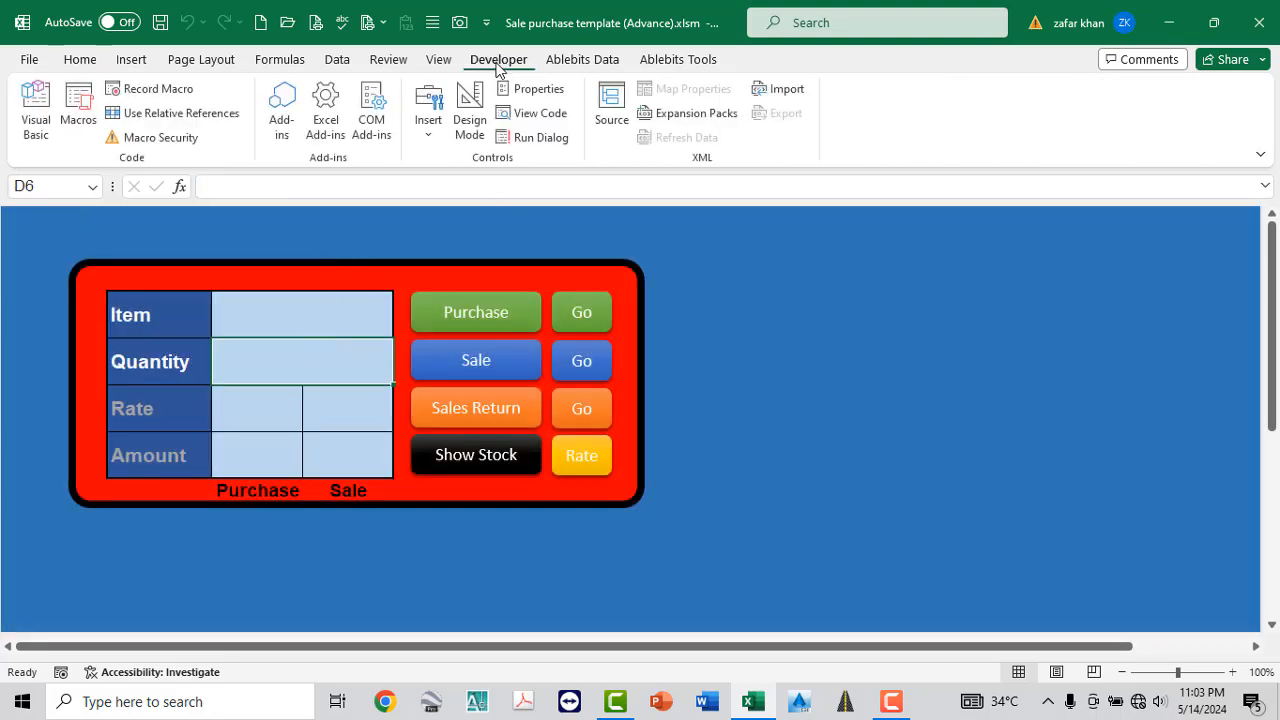
pyautogui.click(528, 119)
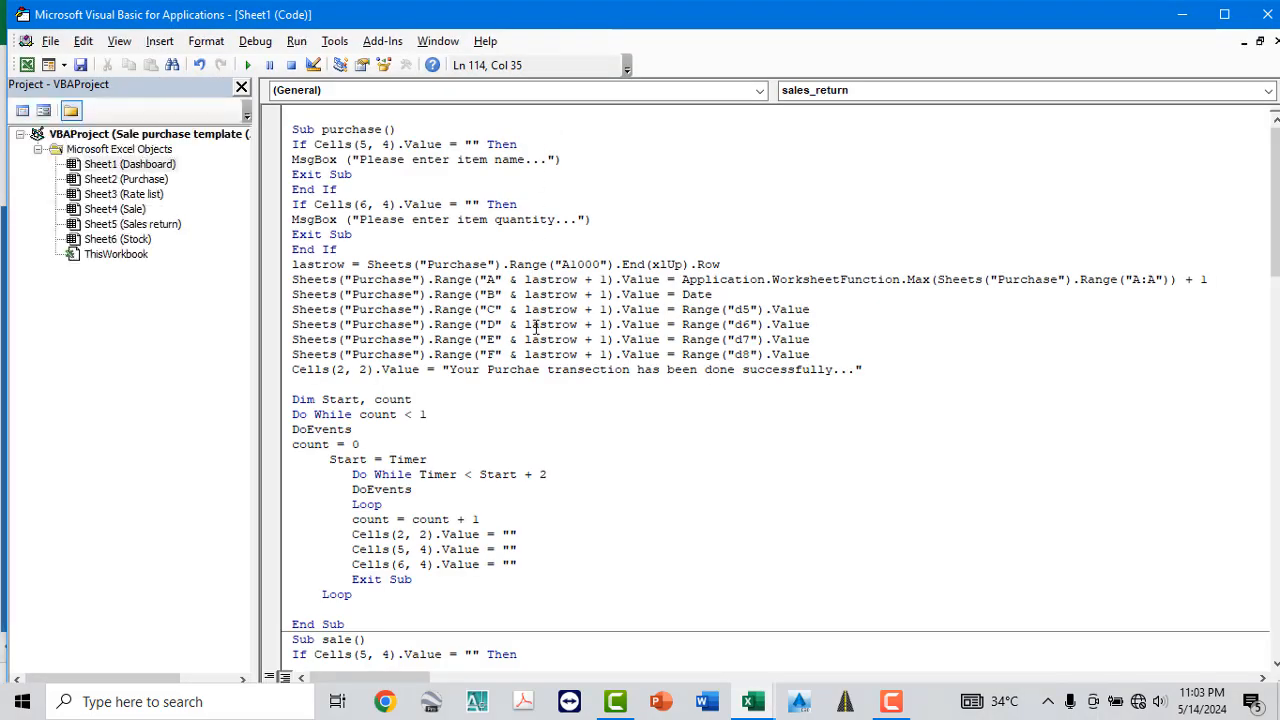
pyautogui.scroll(-12, 496, 348)
pyautogui.scroll(-16, 497, 349)
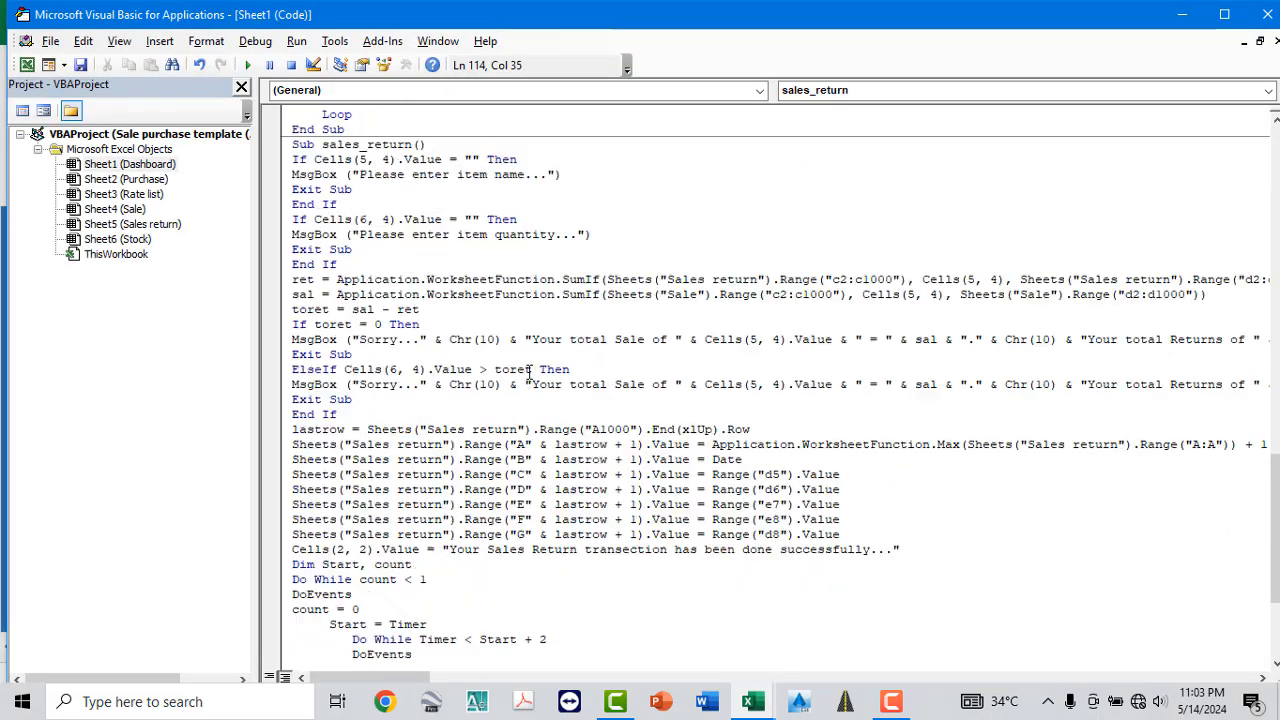
pyautogui.scroll(20, 538, 467)
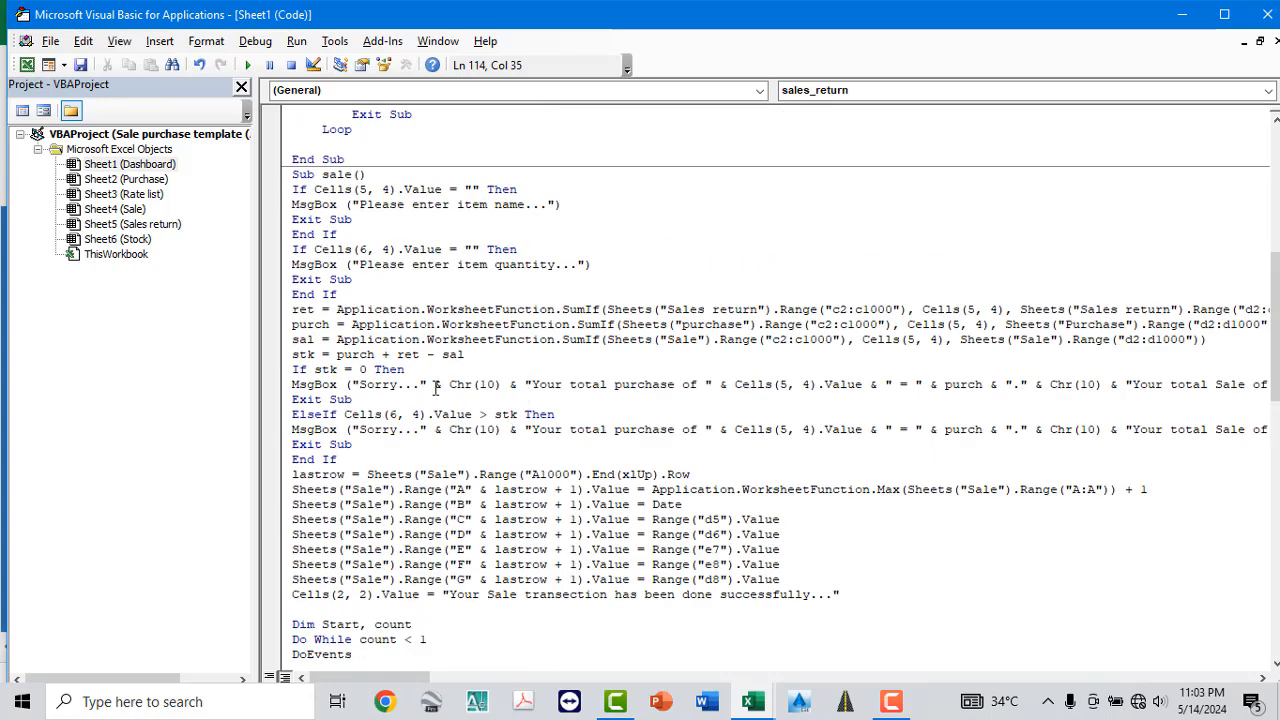
pyautogui.scroll(5, 450, 360)
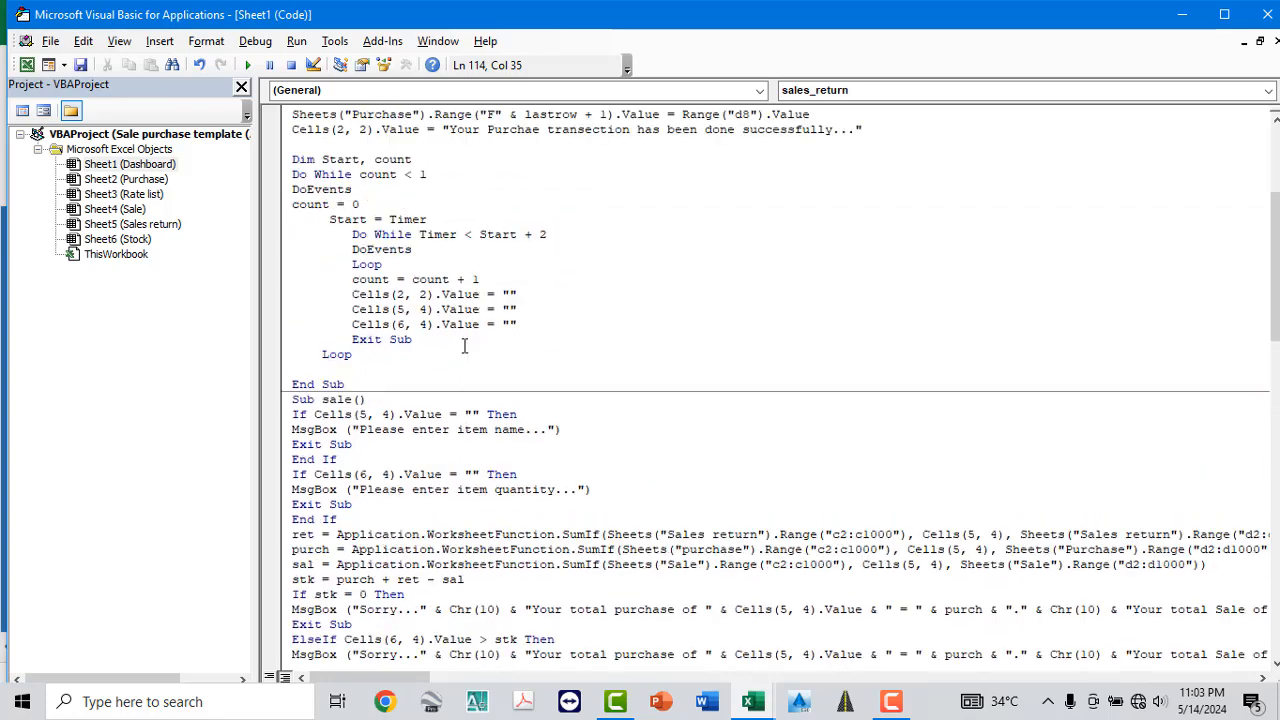
pyautogui.click(1268, 14)
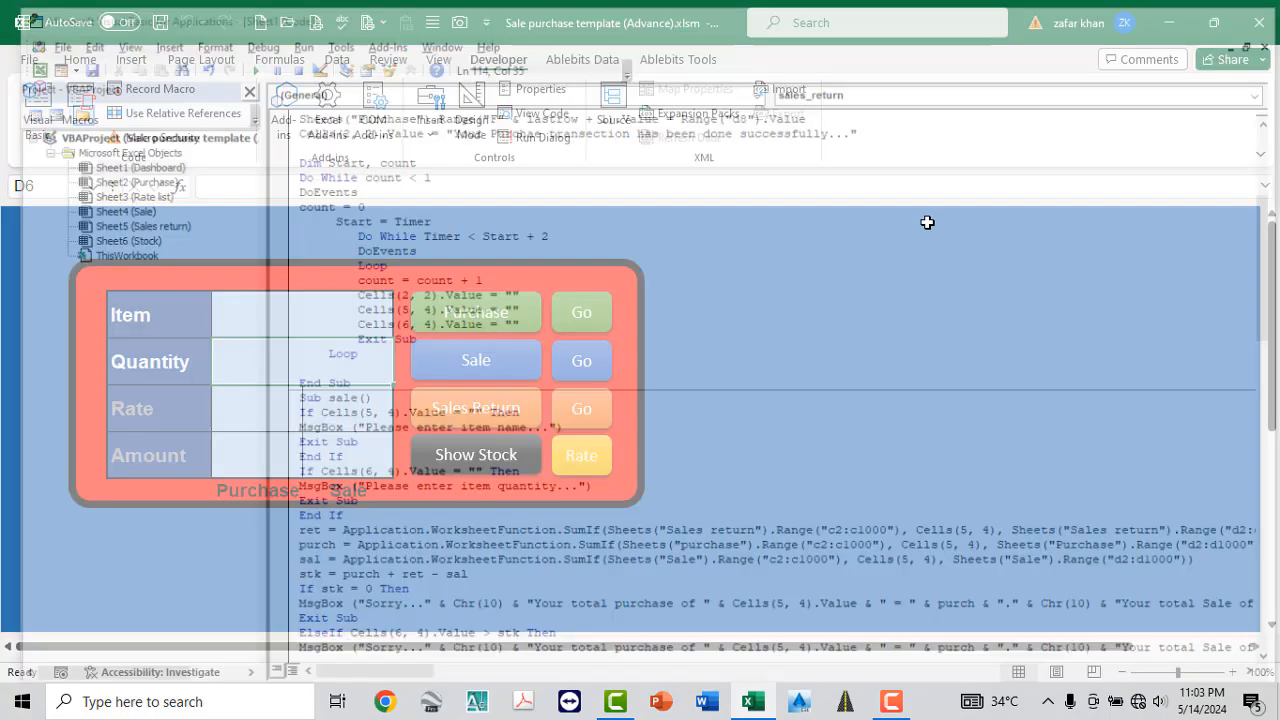